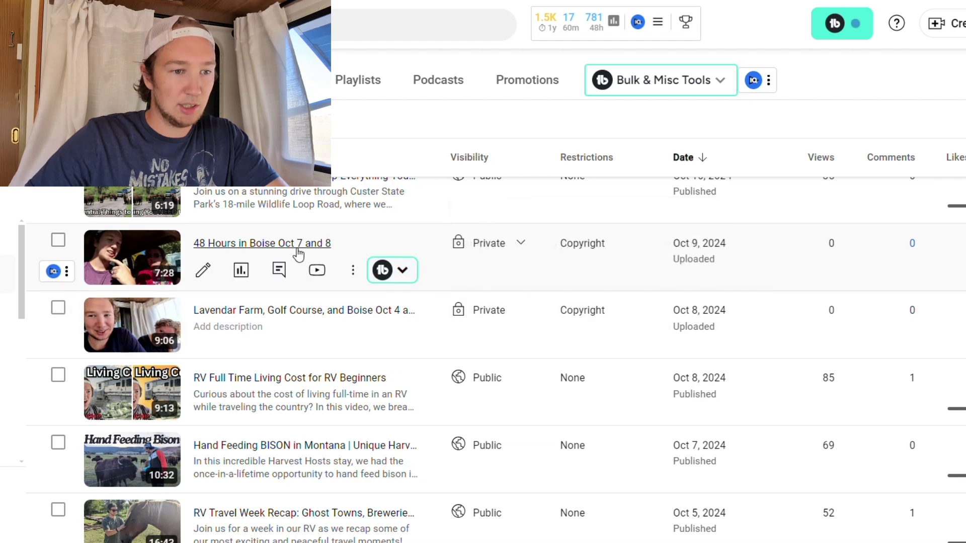
Step: Open the Boise video's claim details for Energetic Folk by Art Music (1:43–3:13) and list its resolution options
mouse_move(583, 246)
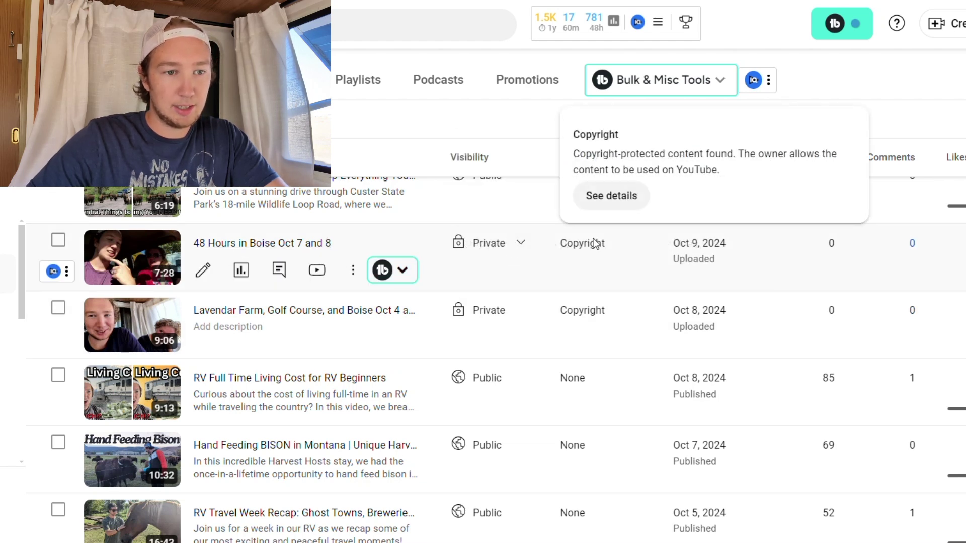
left_click(610, 201)
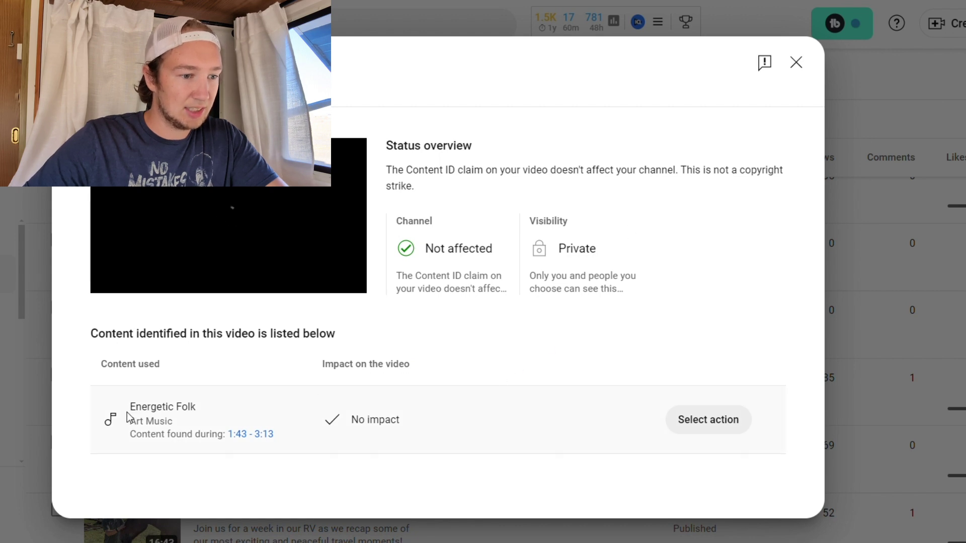
left_click_drag(129, 406, 207, 405)
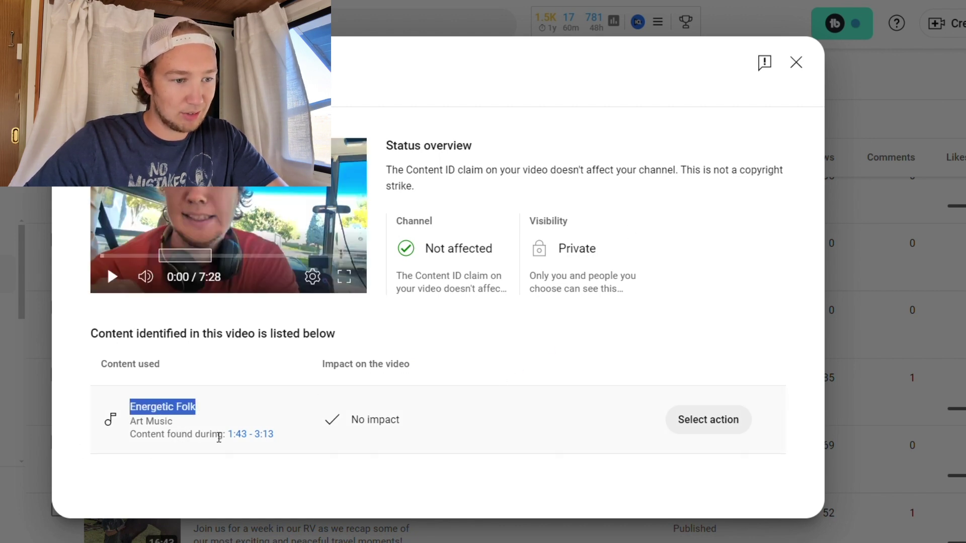
left_click_drag(226, 437, 294, 444)
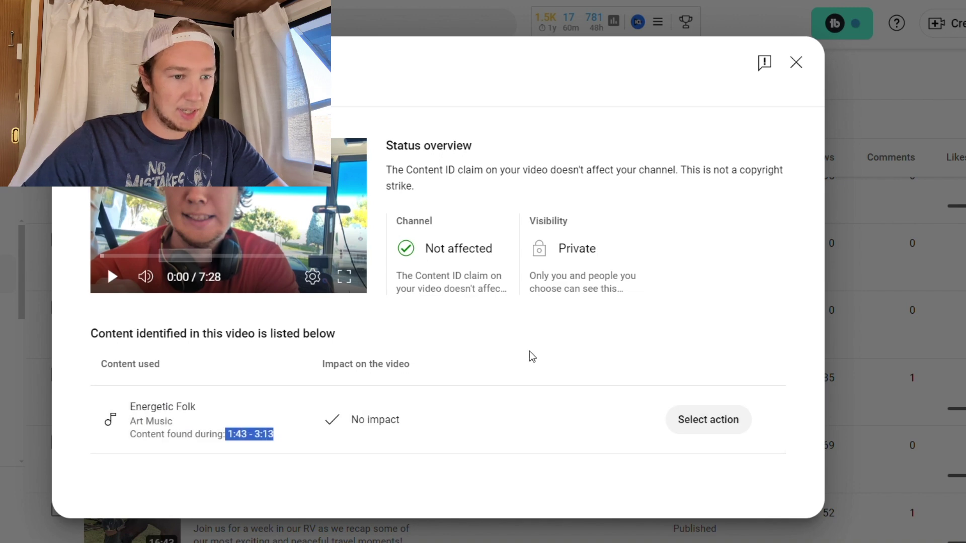
left_click(714, 420)
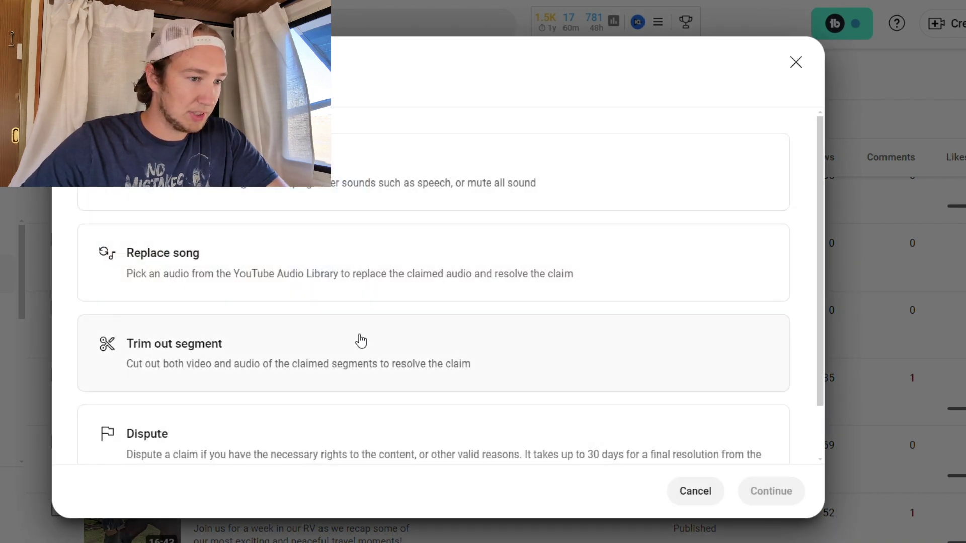
Step: Try Replace song, then back out and choose Dispute for the Energetic Folk claim
left_click(333, 286)
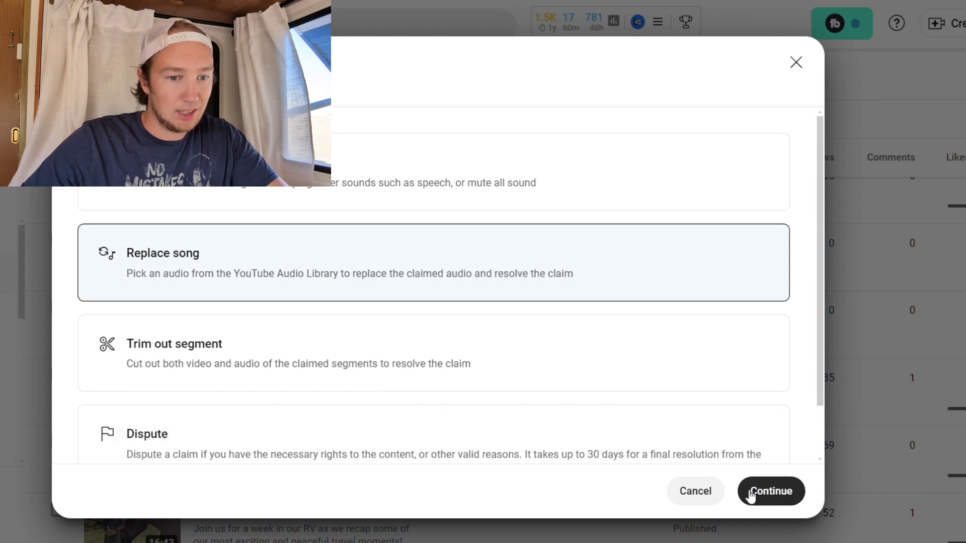
left_click(770, 491)
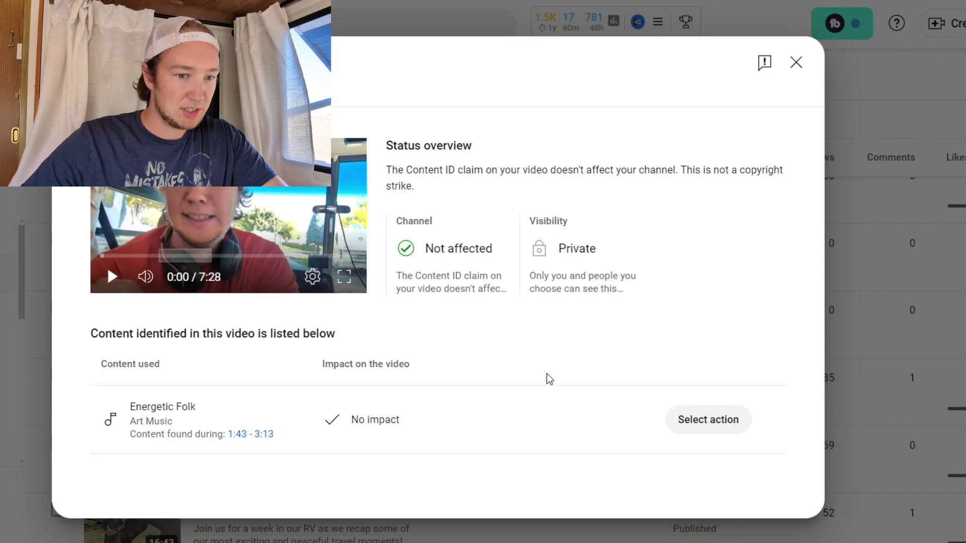
left_click(711, 431)
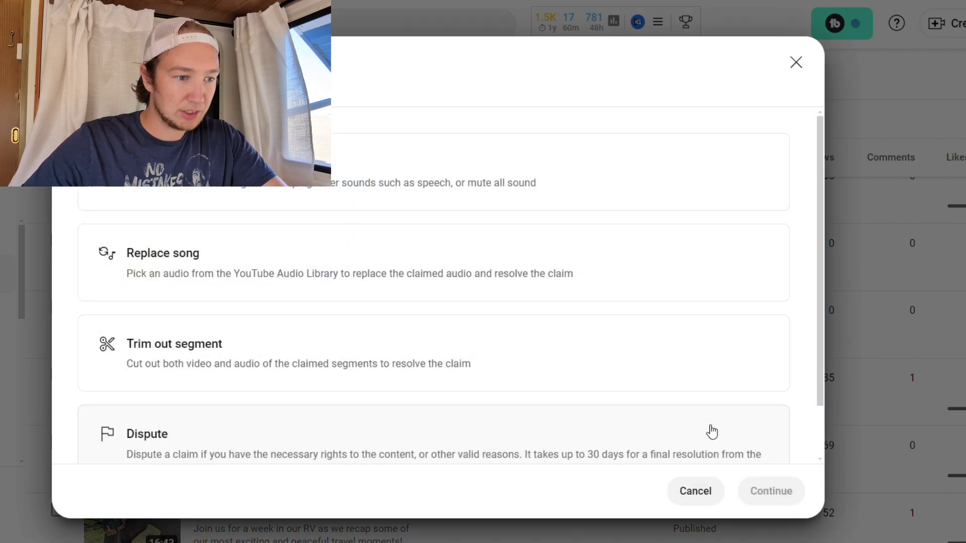
scroll(403, 352, "down", 1)
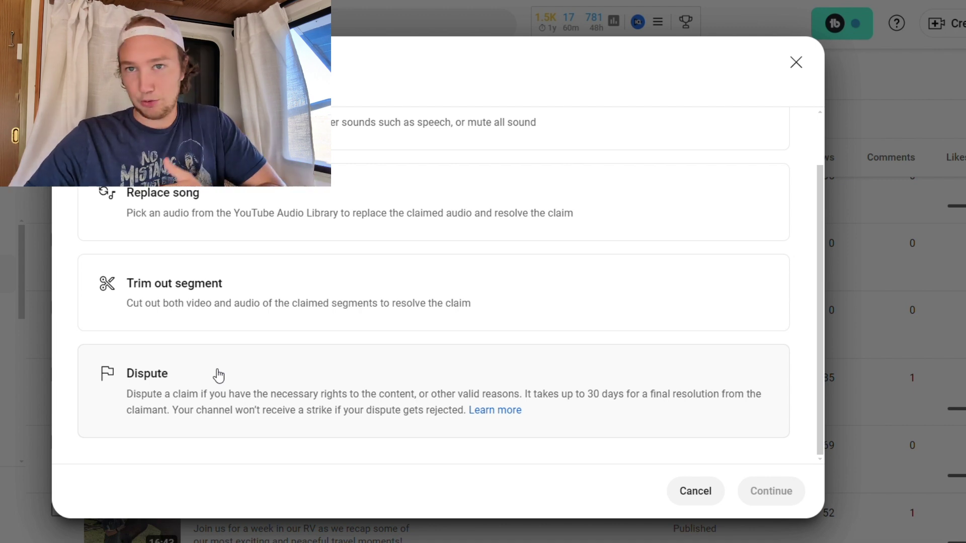
left_click(249, 401)
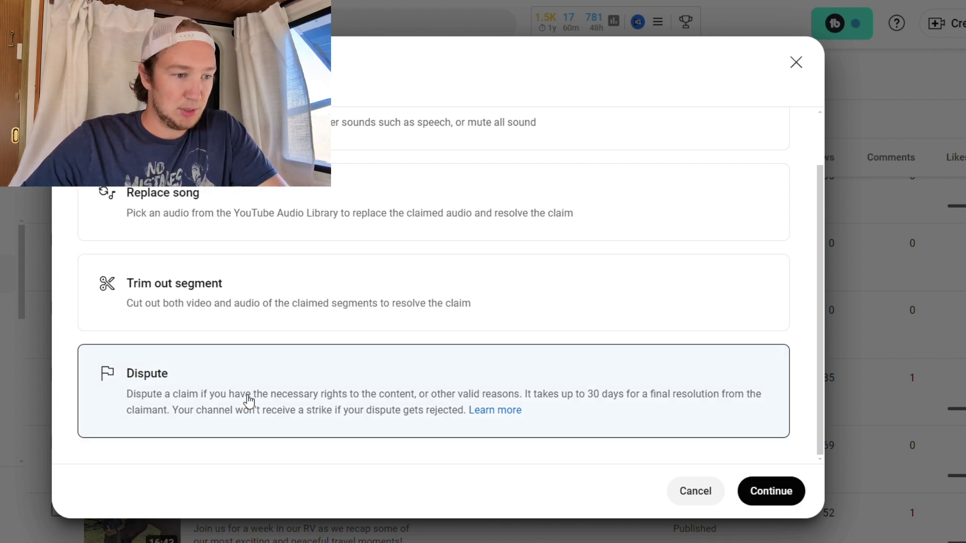
left_click(770, 492)
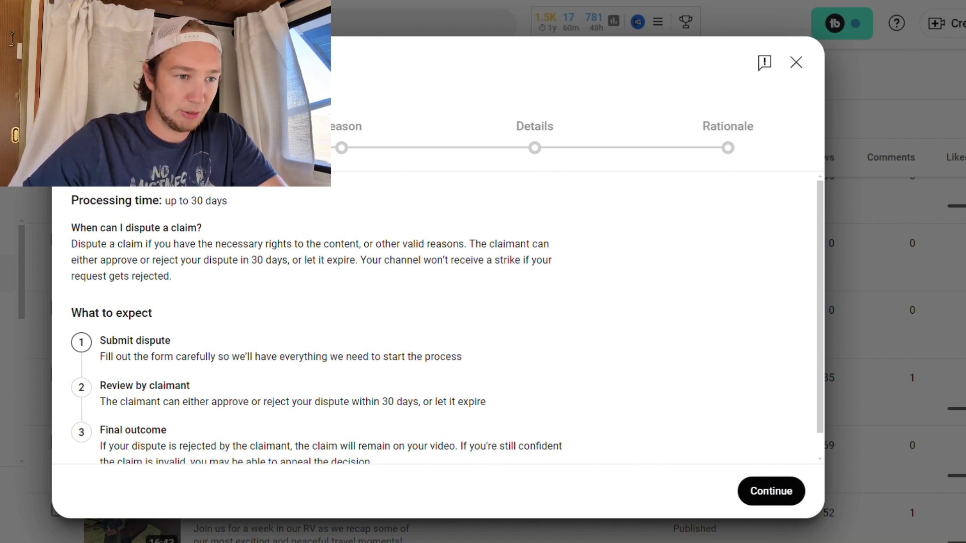
scroll(396, 221, "down", 1)
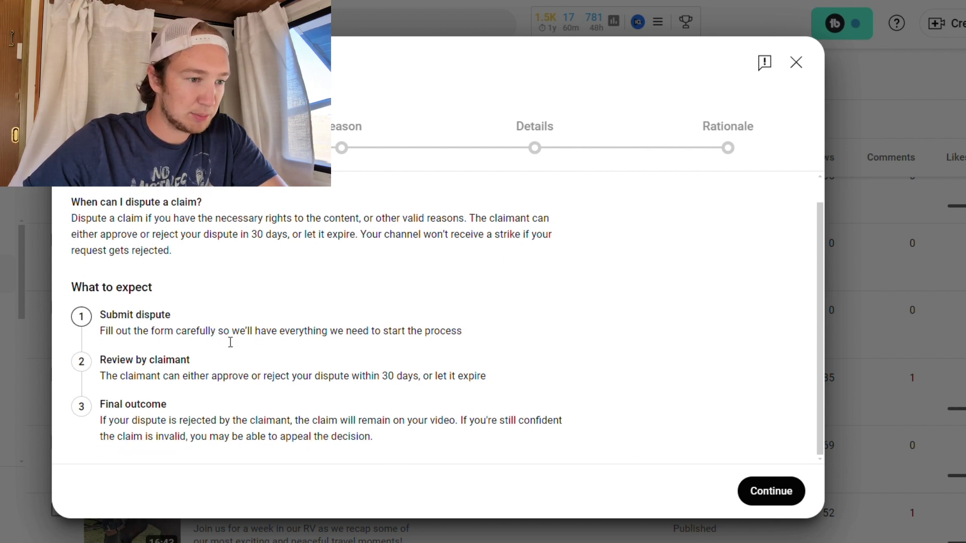
triple_click(116, 316)
left_click_drag(115, 365, 233, 363)
left_click(233, 364)
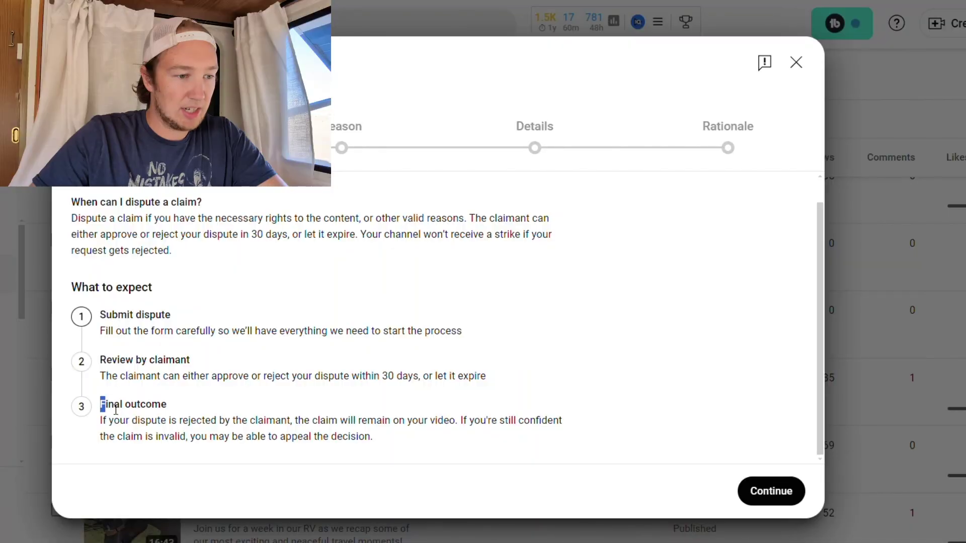
left_click_drag(101, 404, 198, 409)
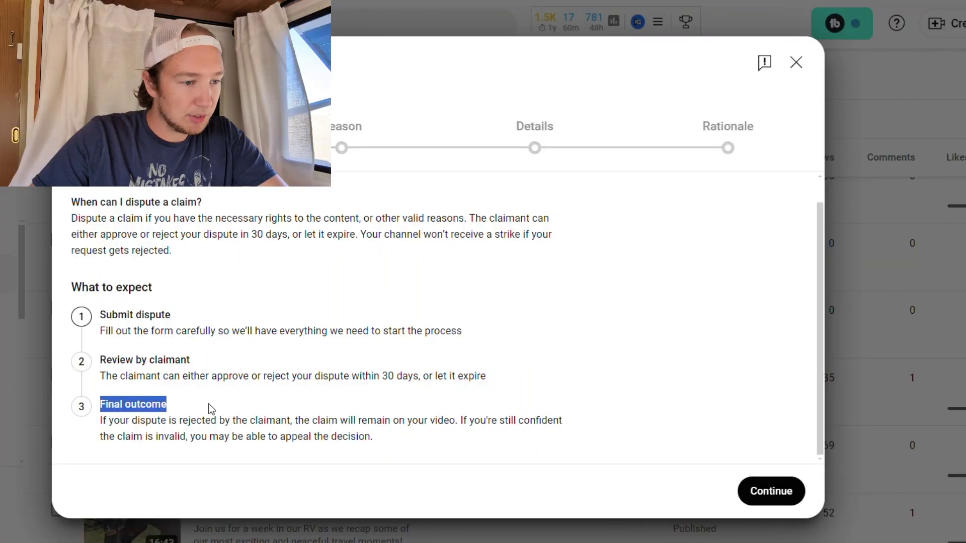
left_click(211, 409)
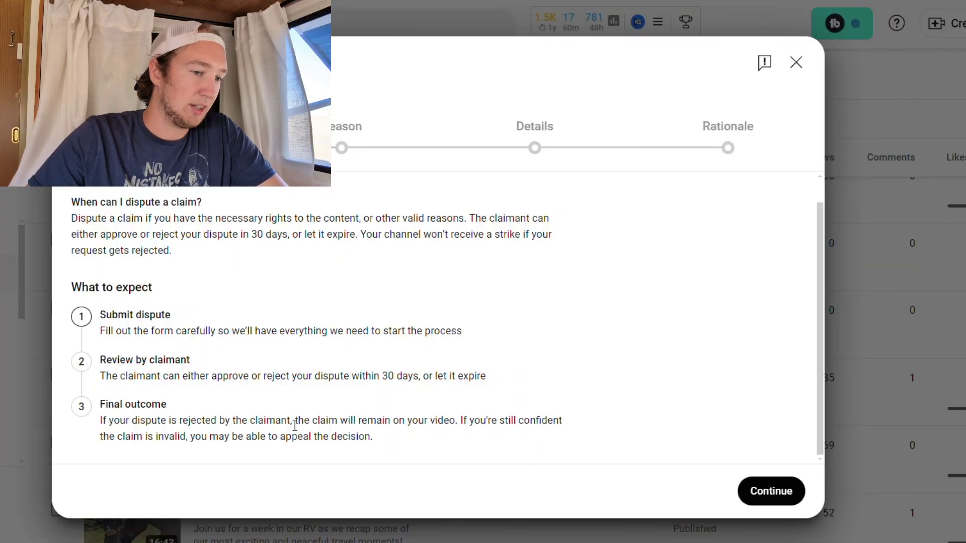
Step: Advance to the Reason step and tentatively pick Original content
left_click(756, 487)
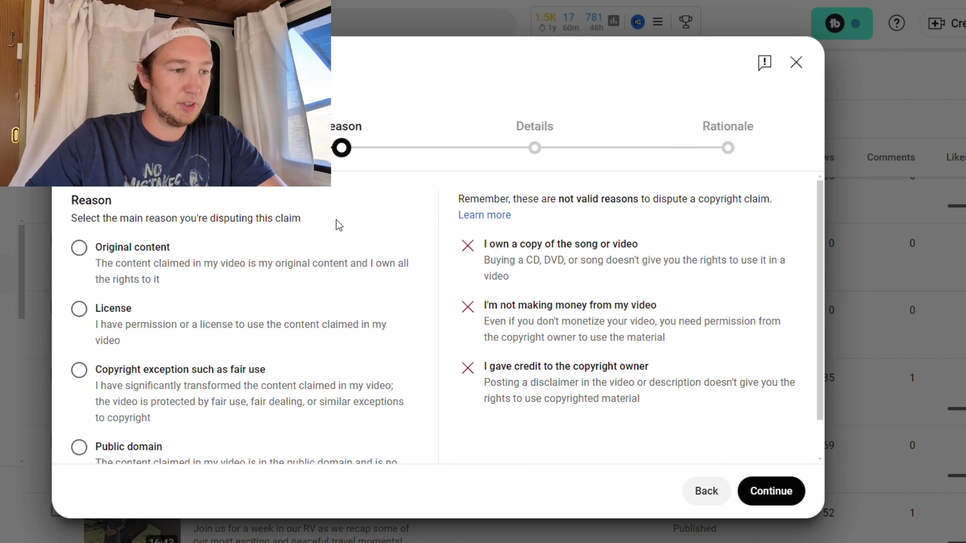
left_click_drag(69, 218, 337, 226)
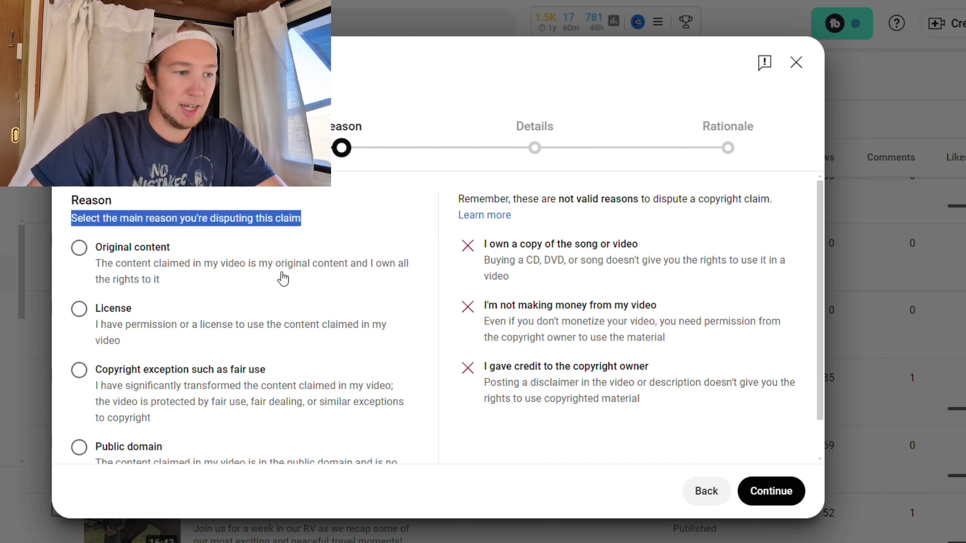
scroll(260, 287, "down", 1)
scroll(258, 292, "up", 1)
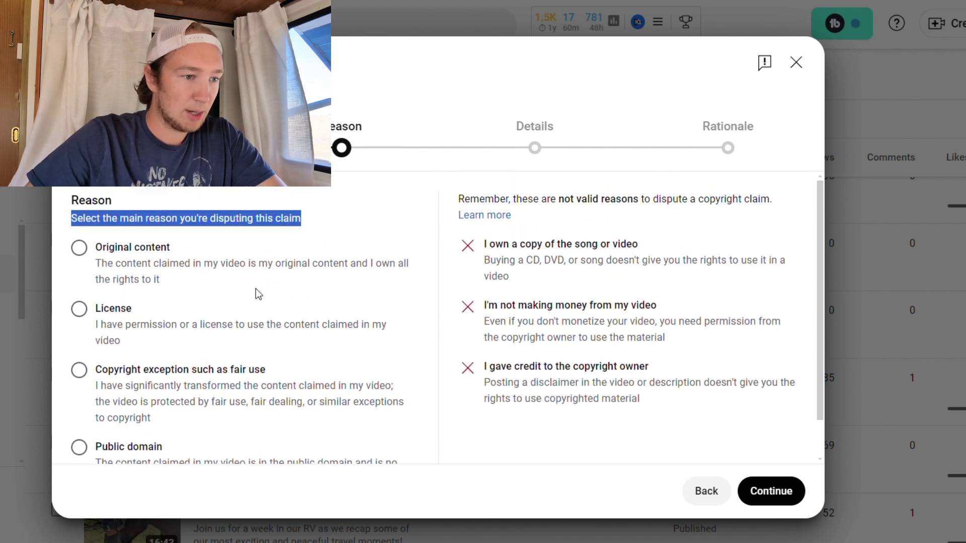
left_click_drag(112, 250, 222, 252)
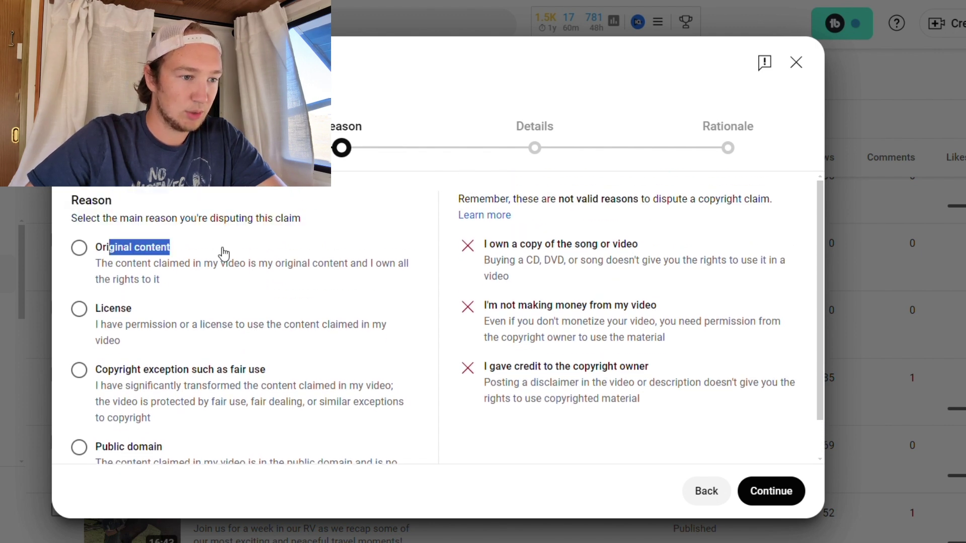
left_click(223, 278)
left_click(223, 277)
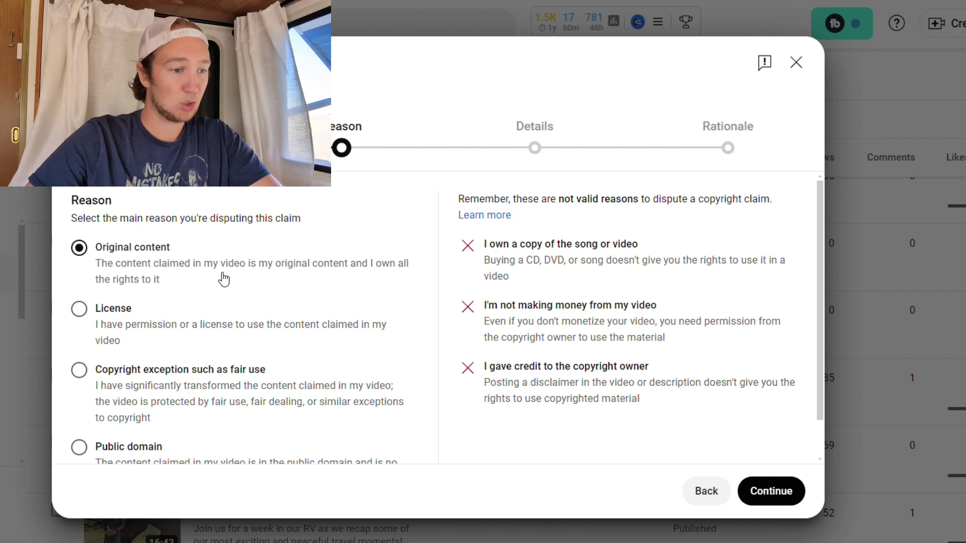
Step: Compare the License, fair use and Public domain options, then settle on License
scroll(223, 278, "down", 1)
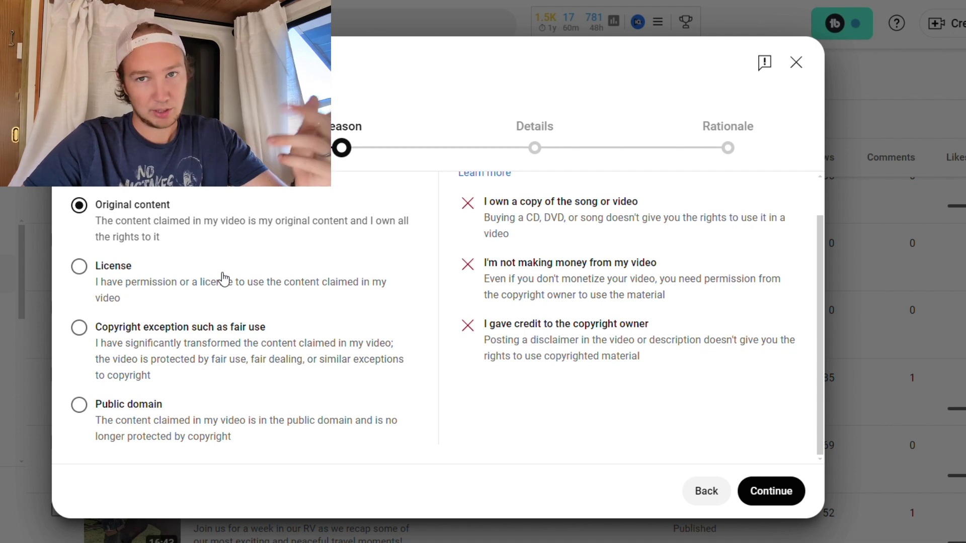
left_click_drag(223, 278, 273, 297)
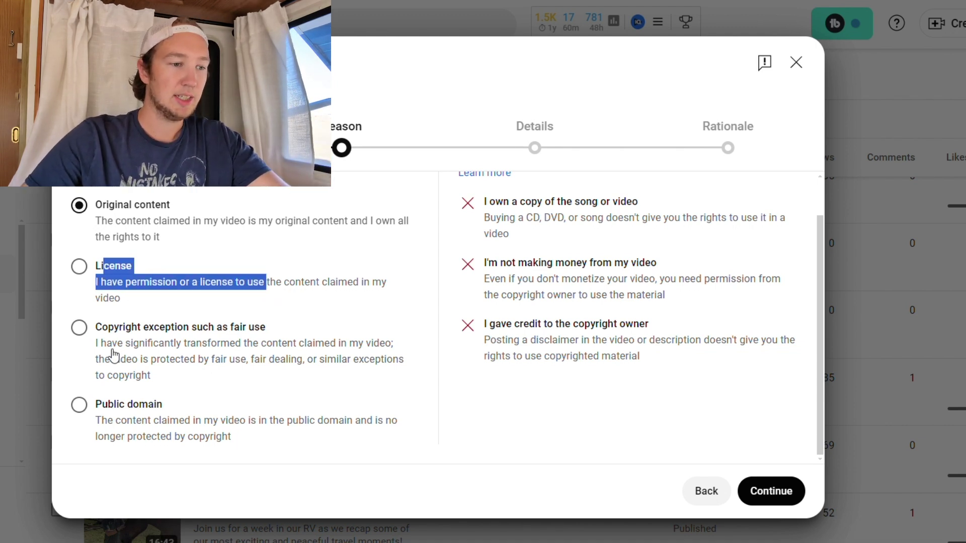
left_click_drag(103, 348, 311, 352)
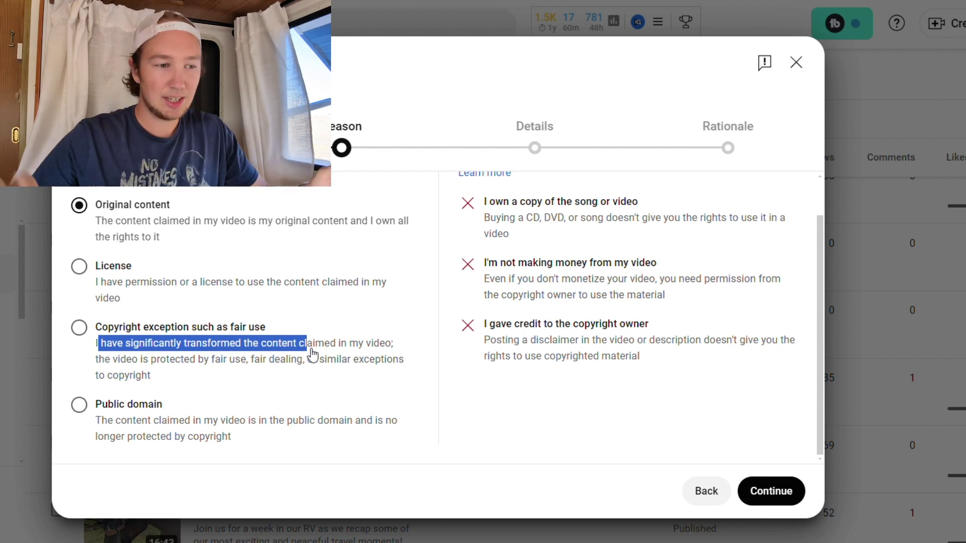
left_click_drag(249, 445, 89, 432)
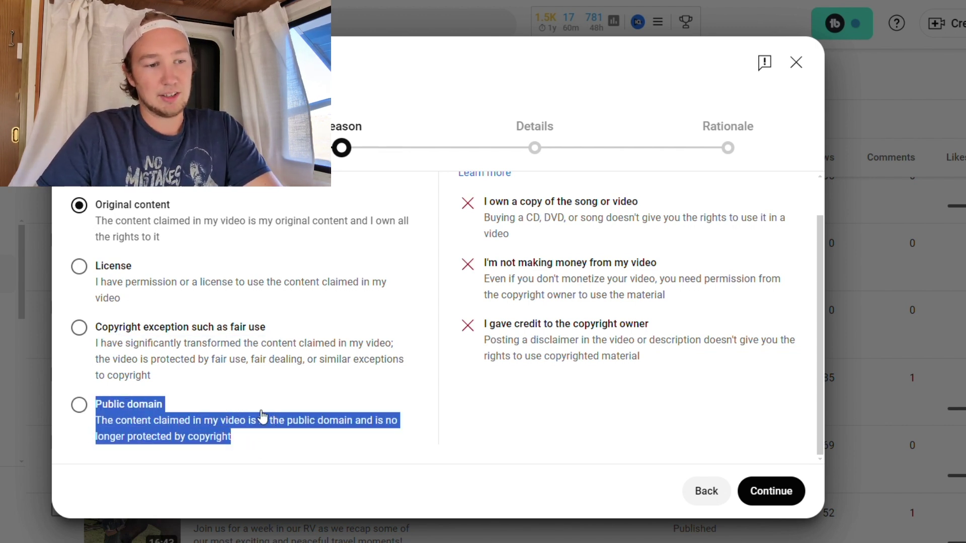
left_click(262, 416)
left_click(139, 286)
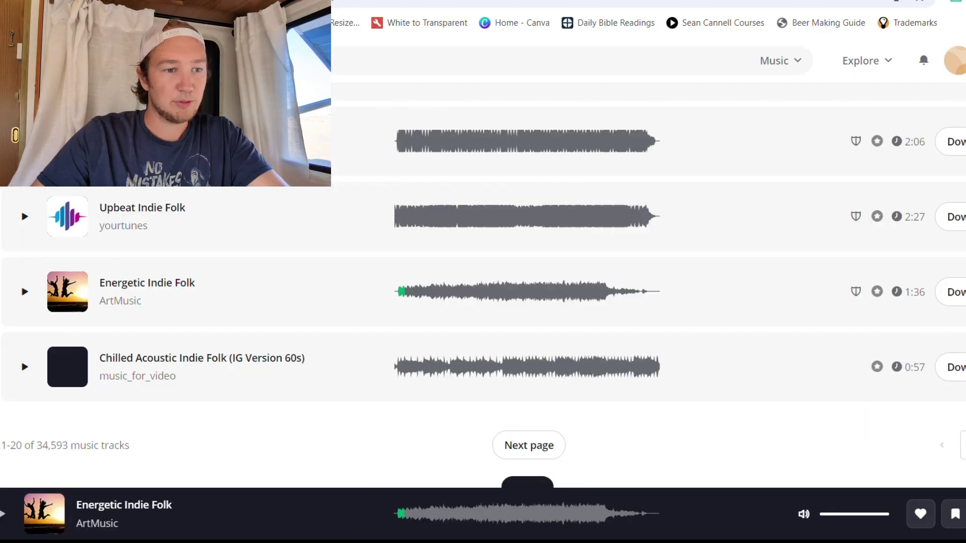
Step: Browse the Energetic Indie Folk music results, then return to the Pixabay home page
scroll(513, 226, "up", 8)
scroll(514, 234, "up", 10)
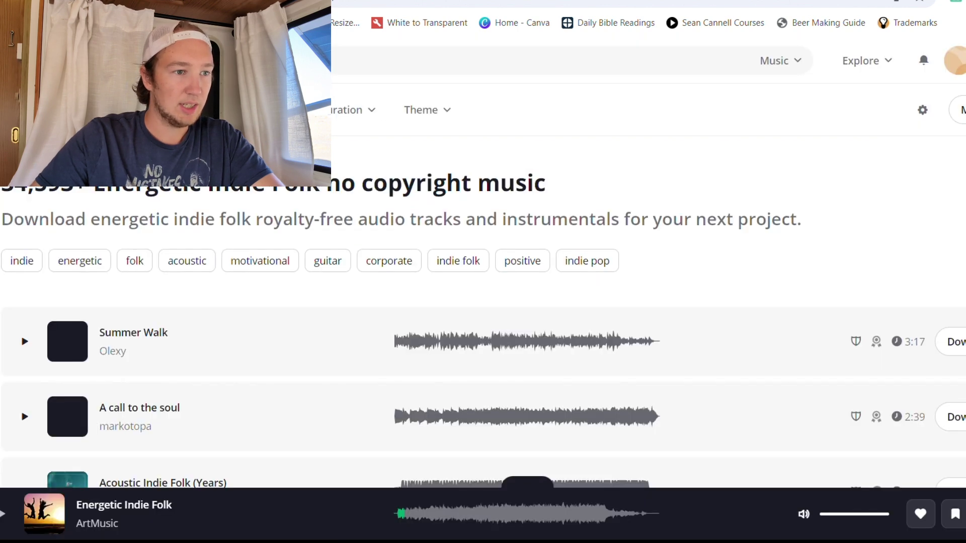
scroll(308, 201, "down", 20)
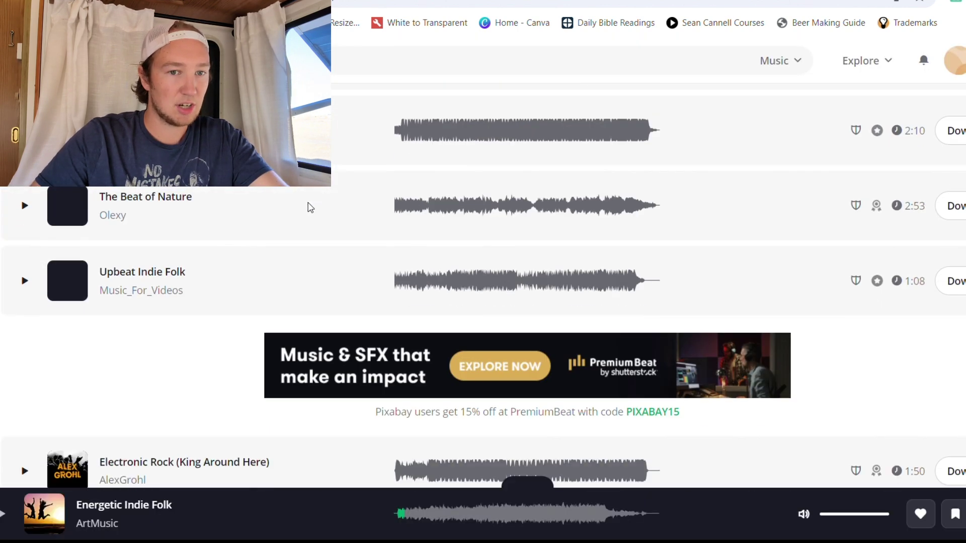
scroll(310, 210, "up", 8)
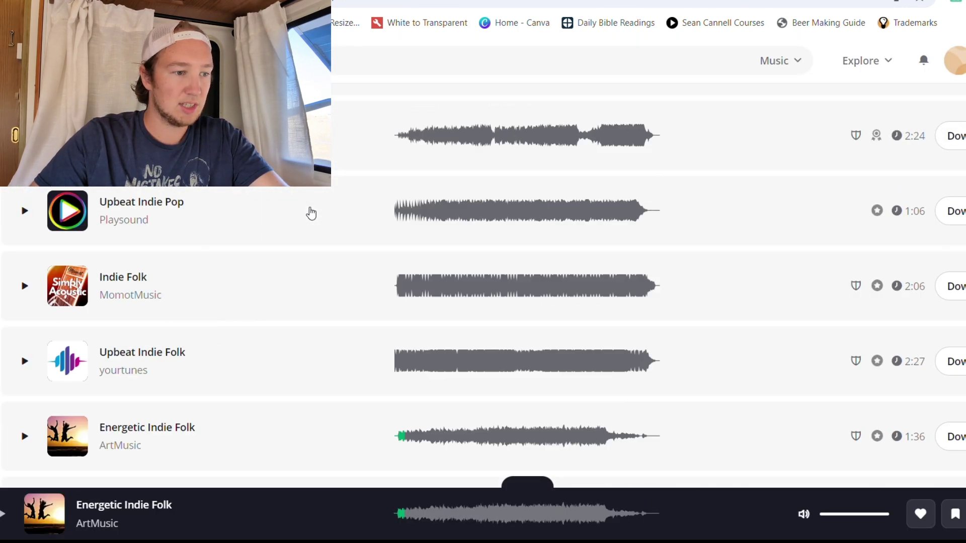
scroll(310, 213, "up", 5)
scroll(315, 213, "down", 8)
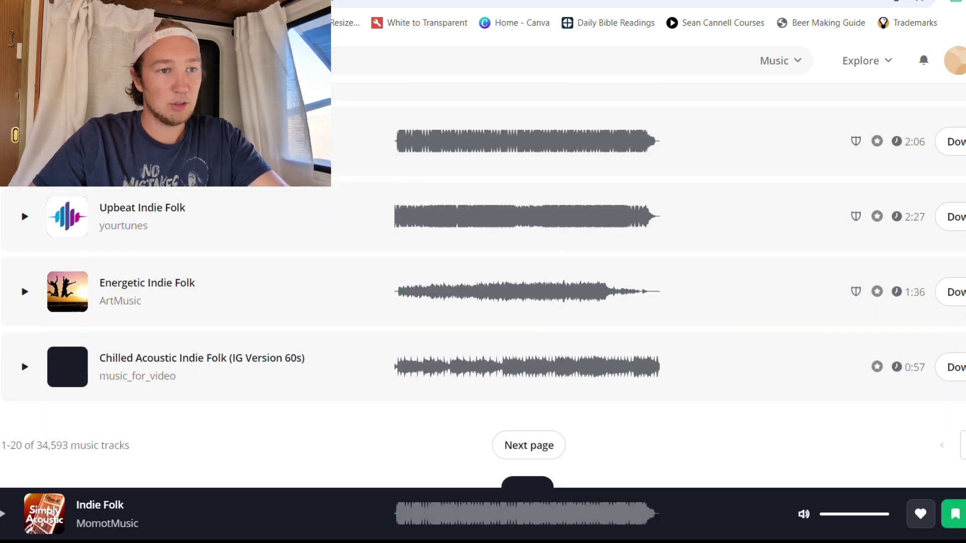
key("alt+Left")
left_click_drag(216, 158, 830, 162)
left_click(830, 157)
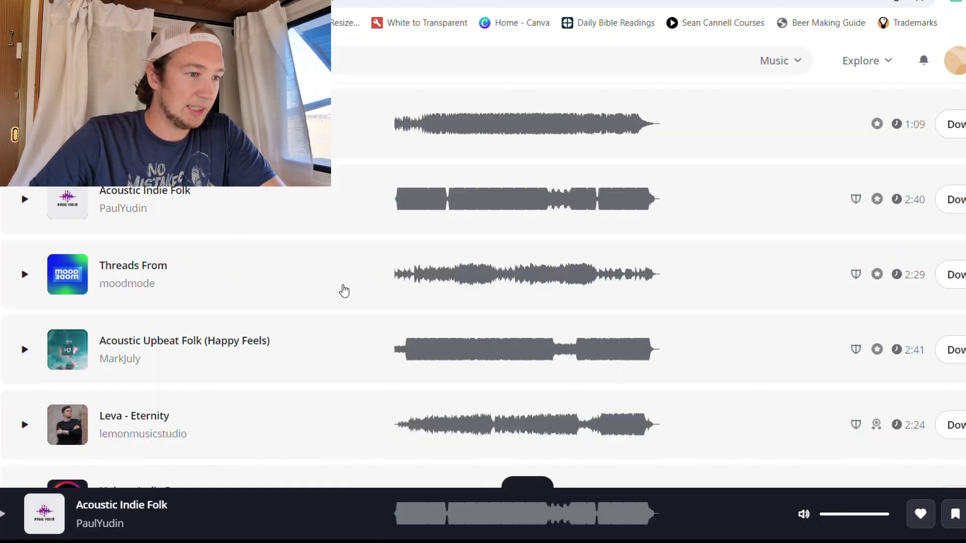
Step: Check the Acoustic Indie Folk track's download details, then dismiss them
scroll(289, 306, "down", 2)
scroll(290, 305, "up", 2)
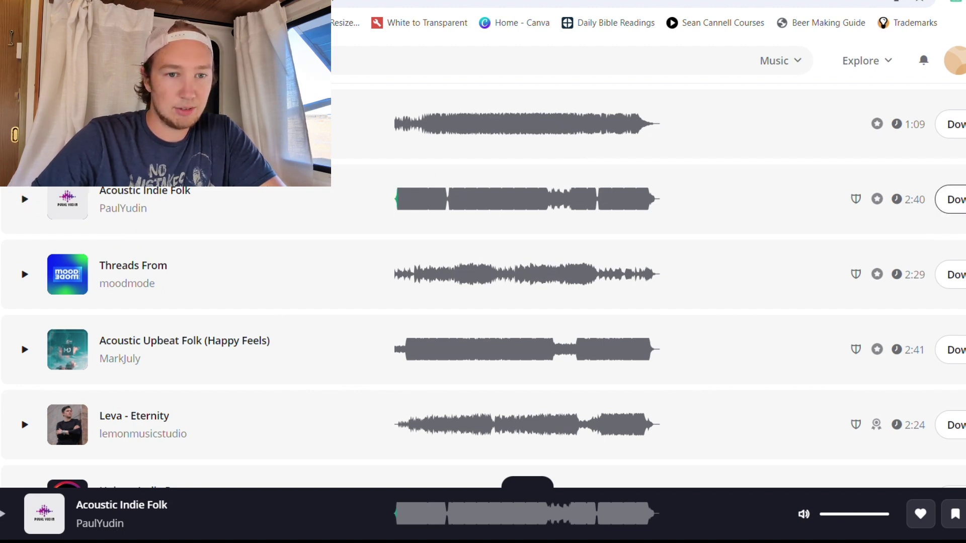
left_click(953, 199)
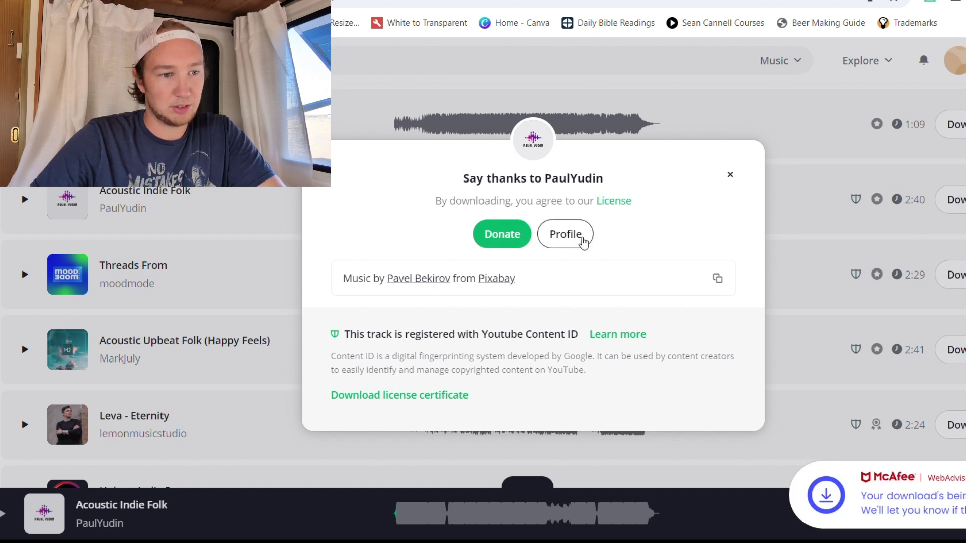
left_click(730, 174)
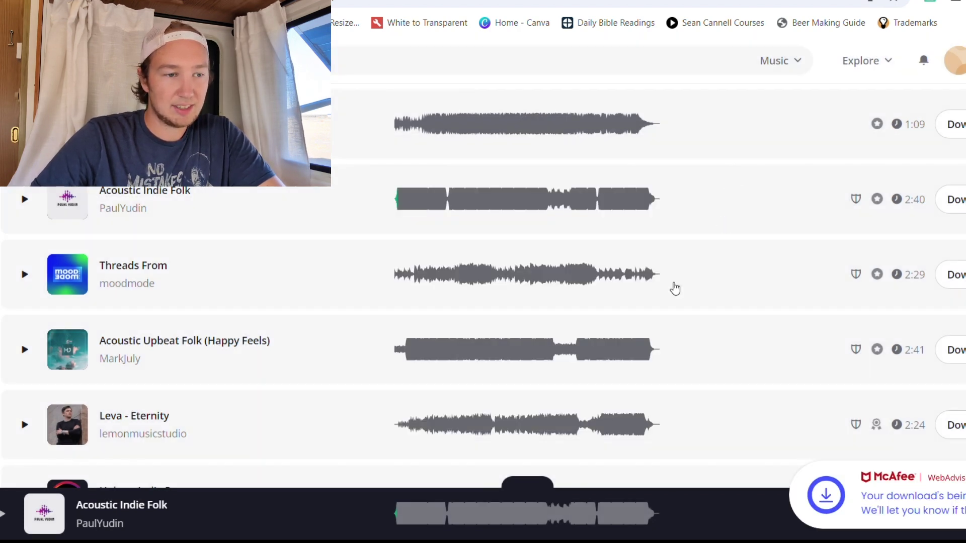
Step: Preview Energetic Indie Folk and view its YouTube Content ID registration notice in the download details
scroll(620, 280, "down", 12)
scroll(620, 280, "up", 4)
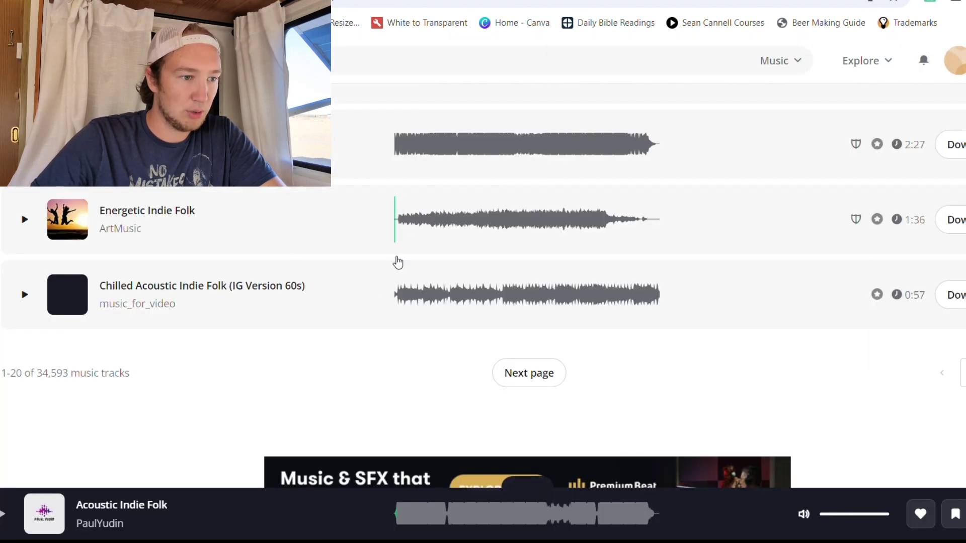
scroll(372, 287, "up", 1)
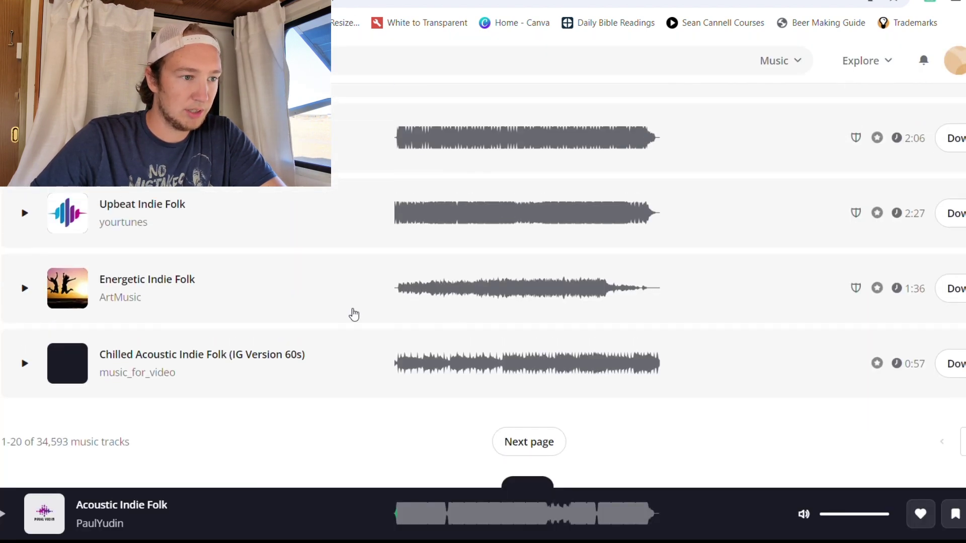
left_click(25, 292)
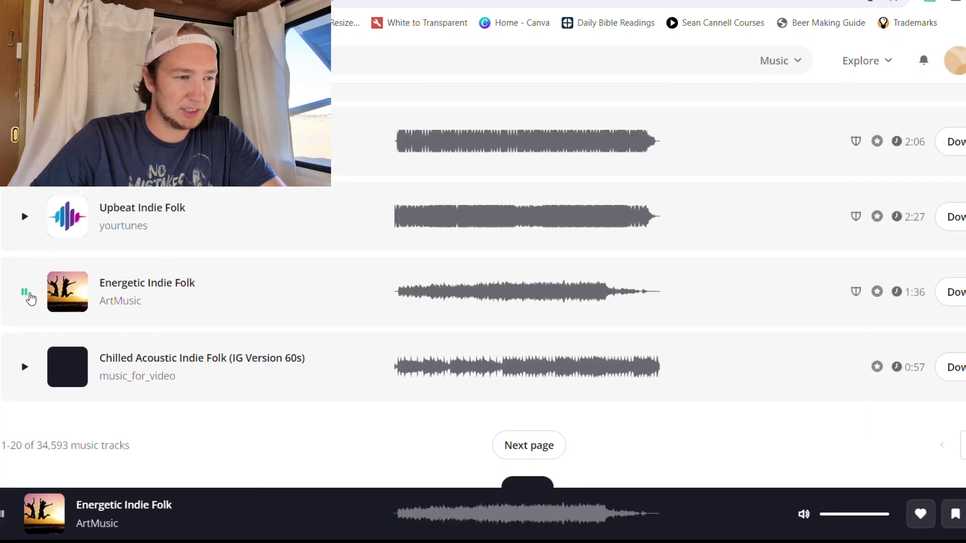
left_click(29, 295)
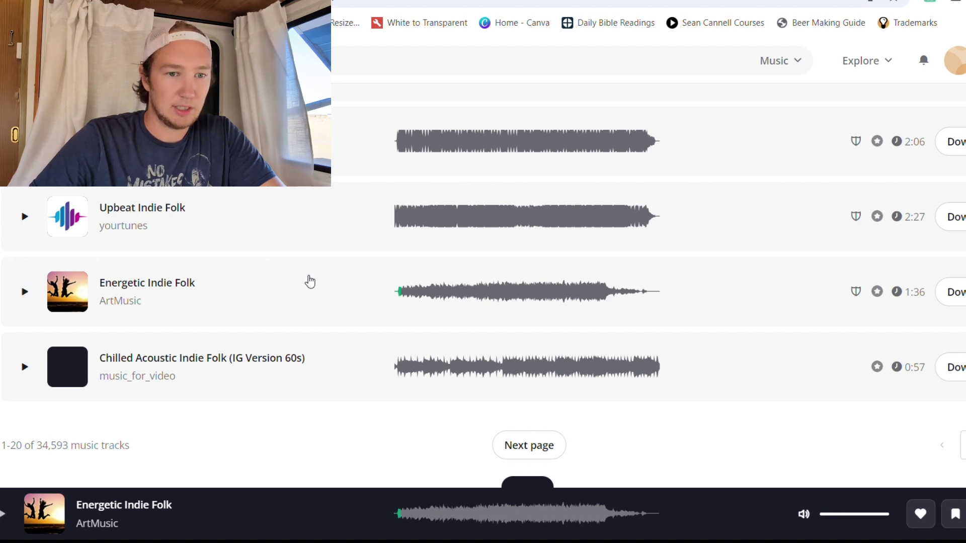
left_click(957, 293)
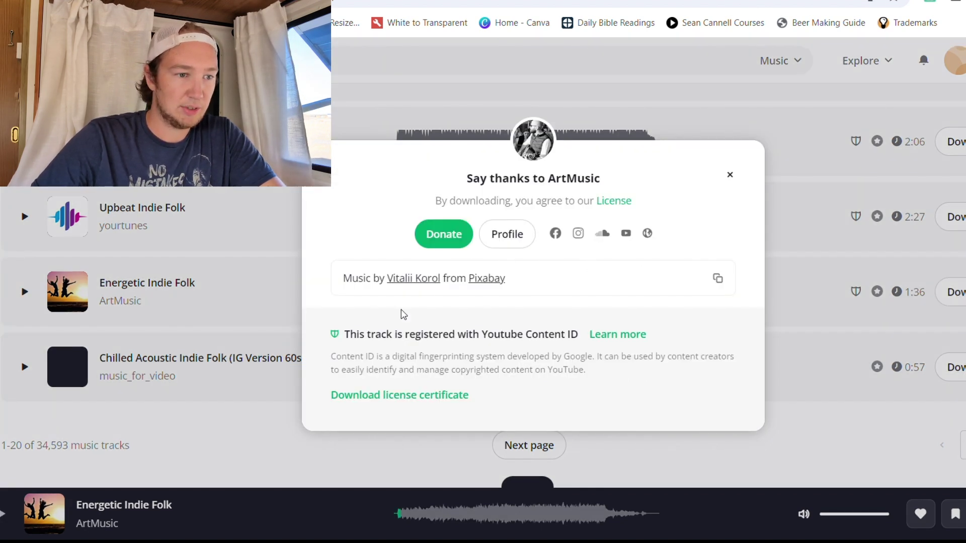
left_click_drag(347, 338, 590, 341)
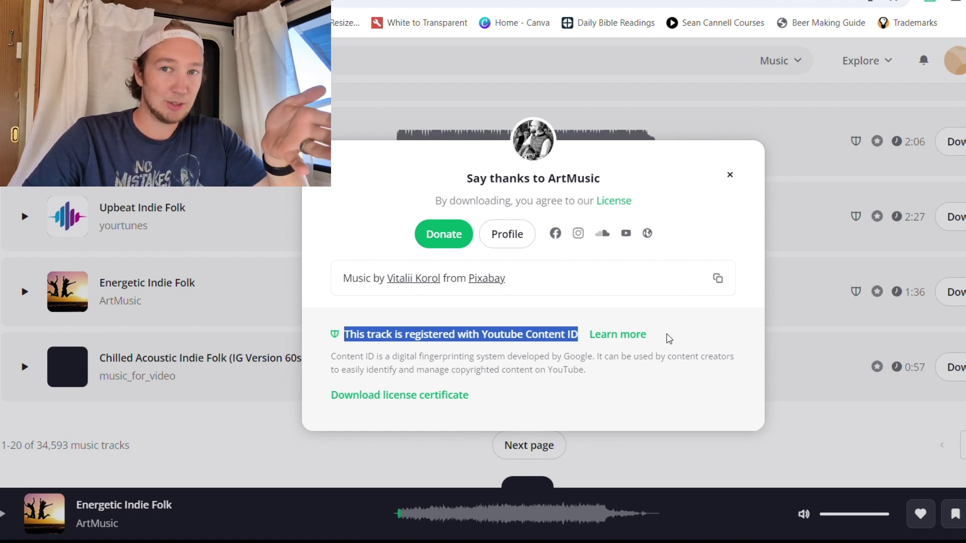
Step: Download the track's license certificate, then confirm copyright-owner permission in the dispute's Details step
left_click(437, 395)
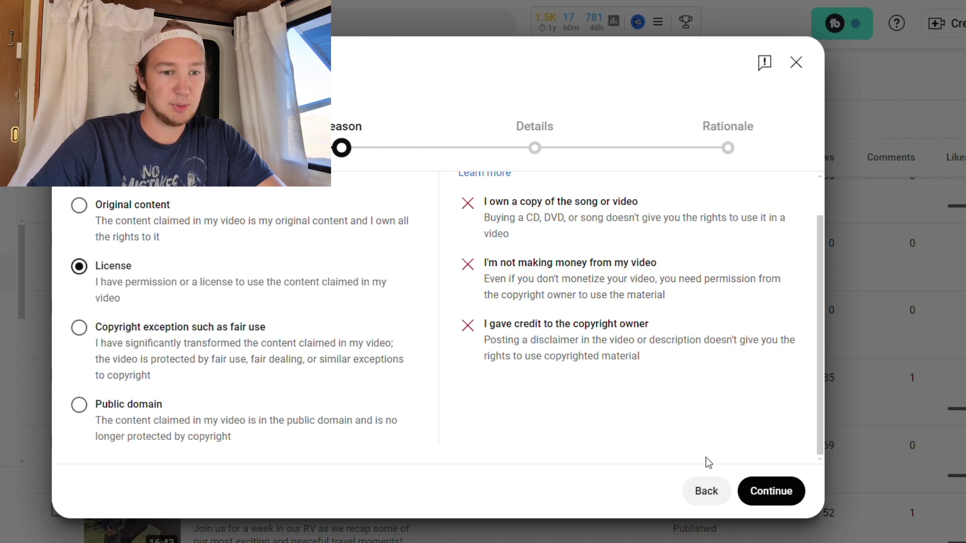
left_click(773, 495)
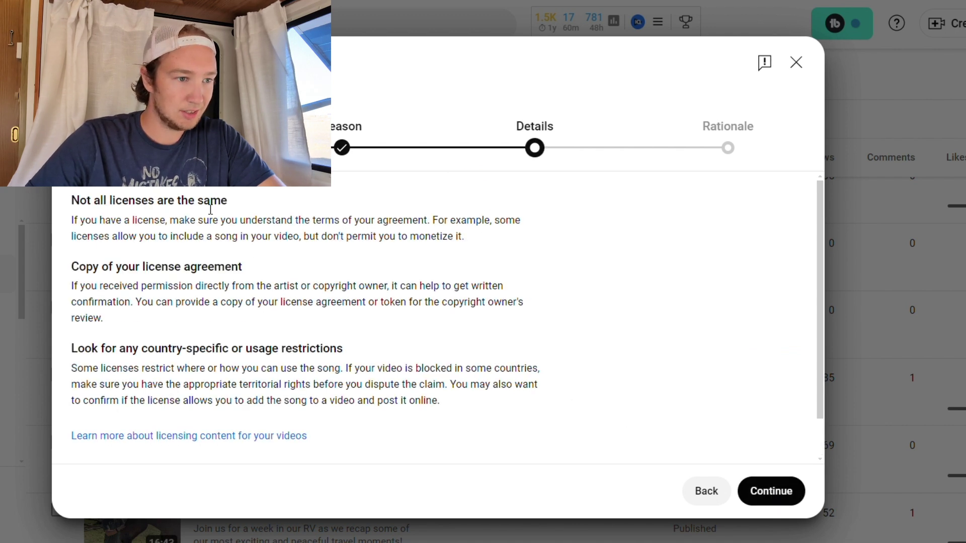
scroll(247, 246, "down", 1)
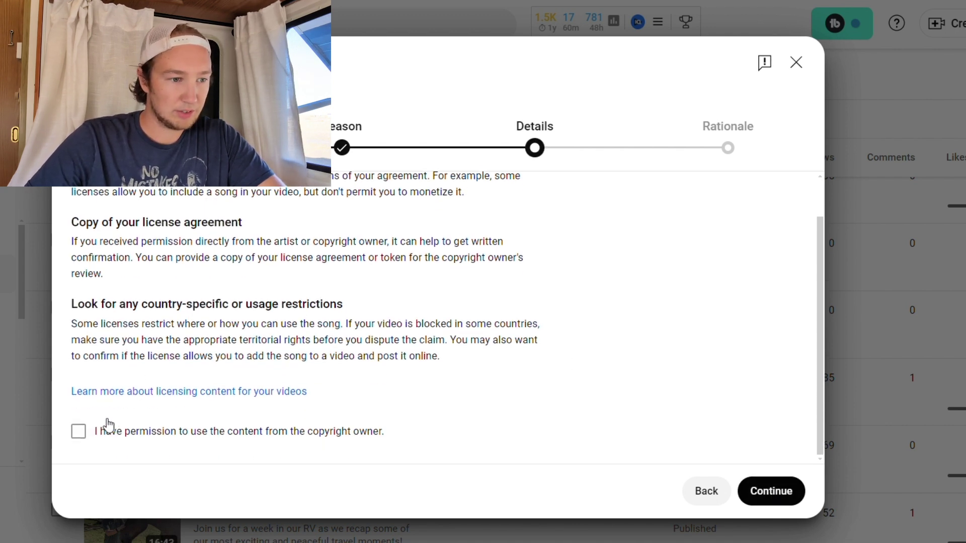
left_click(83, 432)
scroll(370, 346, "up", 1)
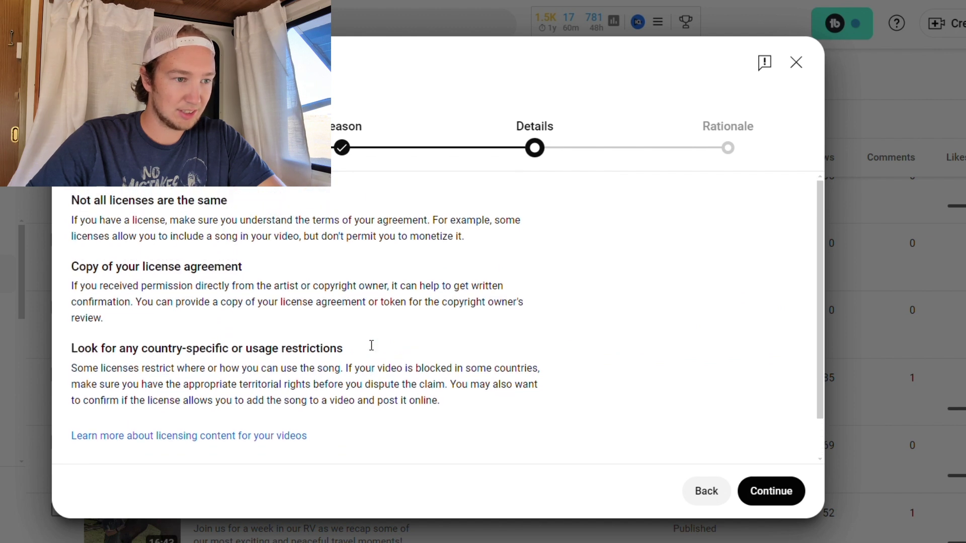
scroll(236, 267, "down", 1)
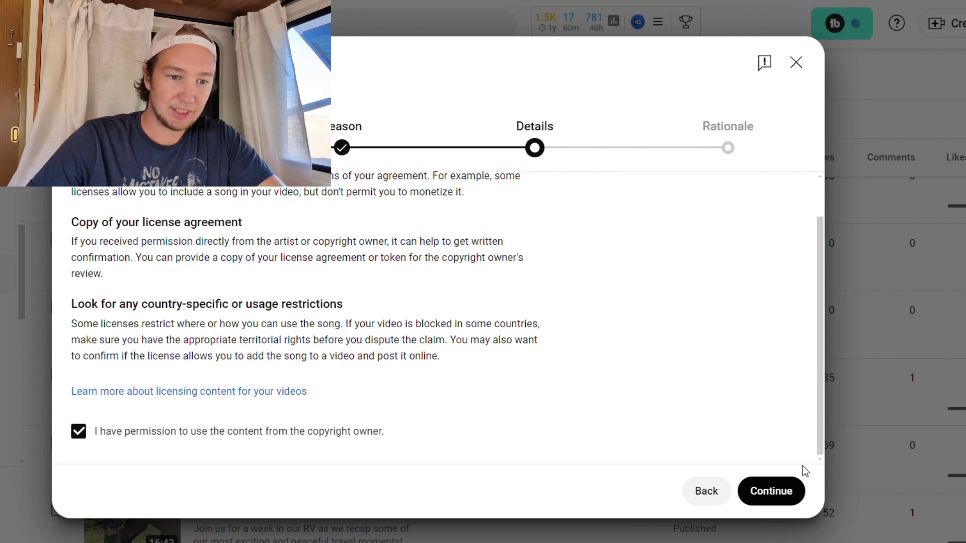
Step: Paste the Pixabay license text into the dispute rationale's license information box
left_click(790, 492)
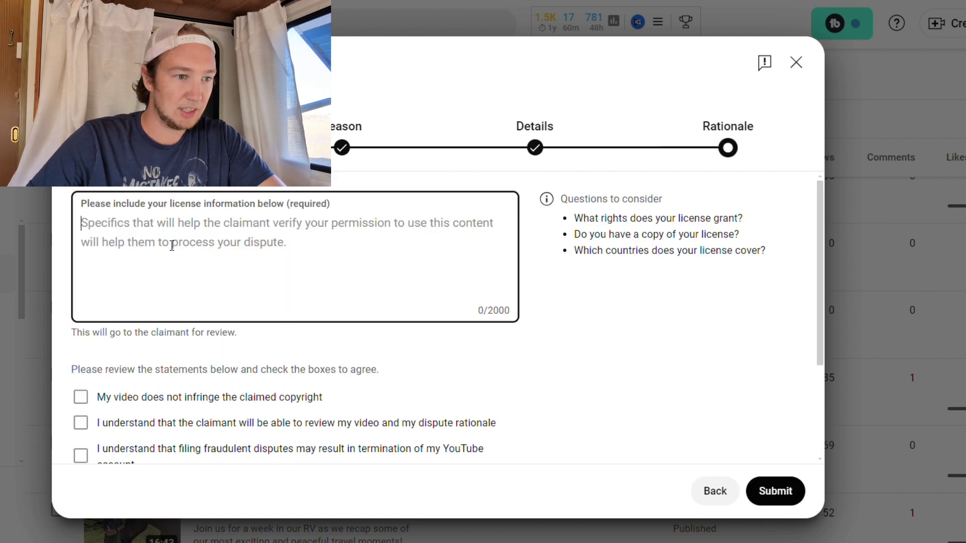
left_click_drag(80, 206, 389, 208)
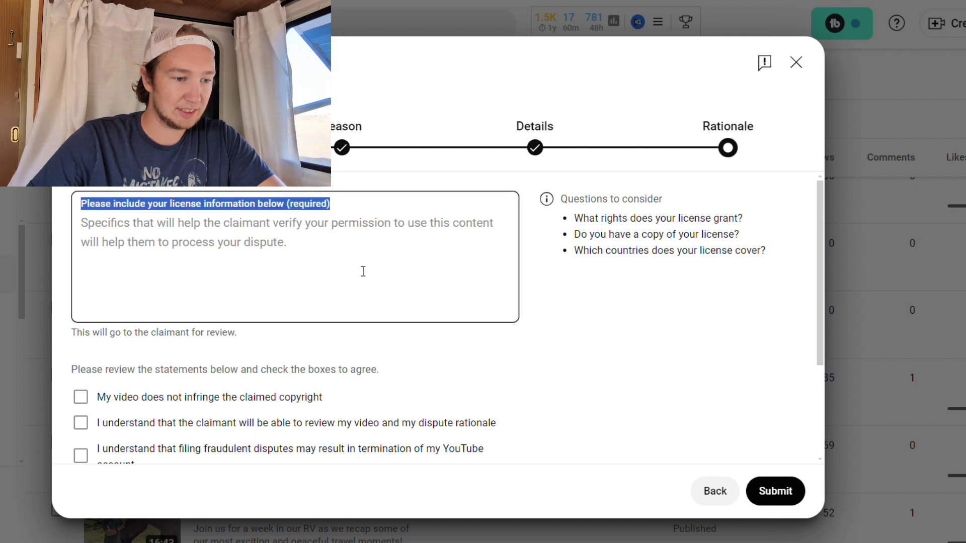
key("alt+Tab")
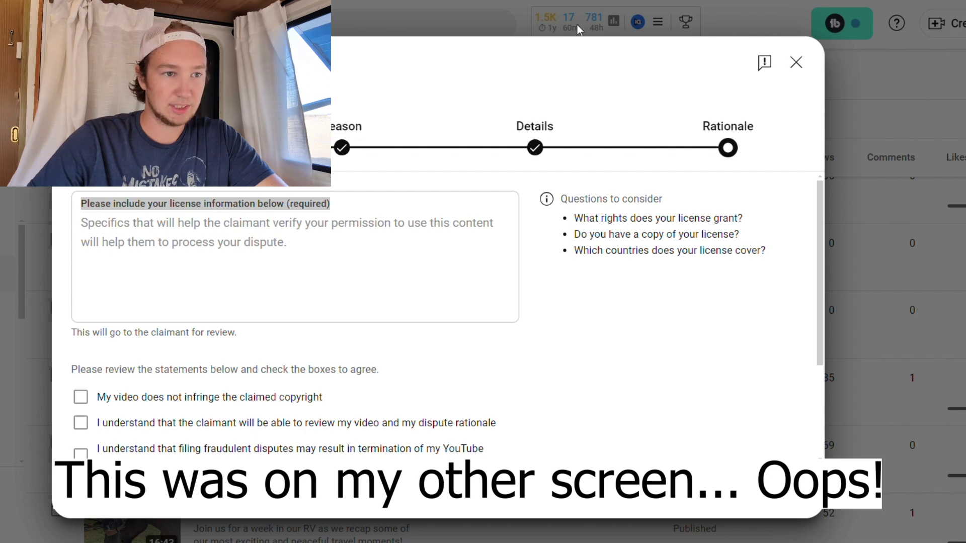
left_click(231, 237)
key("ctrl+v")
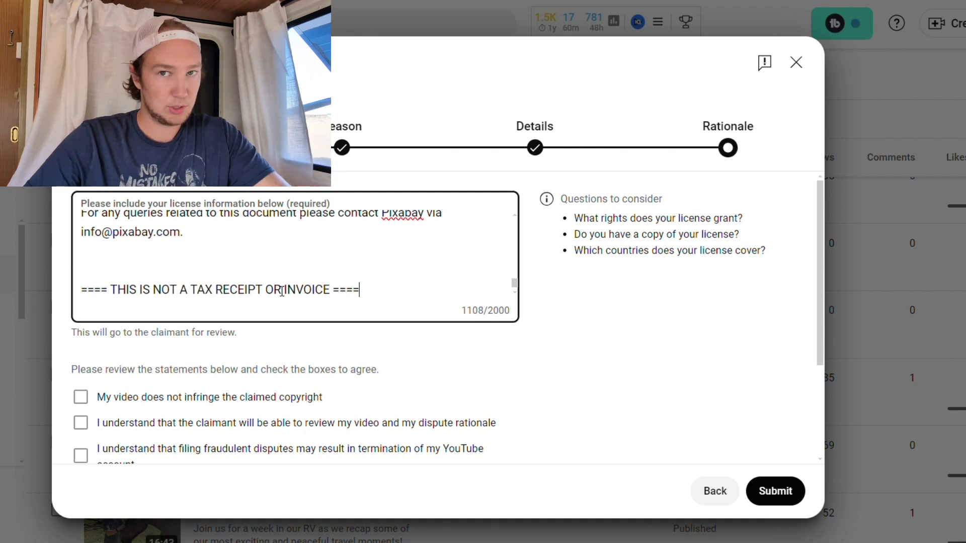
Step: Tick all three dispute agreement statements
scroll(250, 332, "down", 3)
left_click(82, 257)
left_click(82, 286)
left_click(93, 329)
left_click(111, 387)
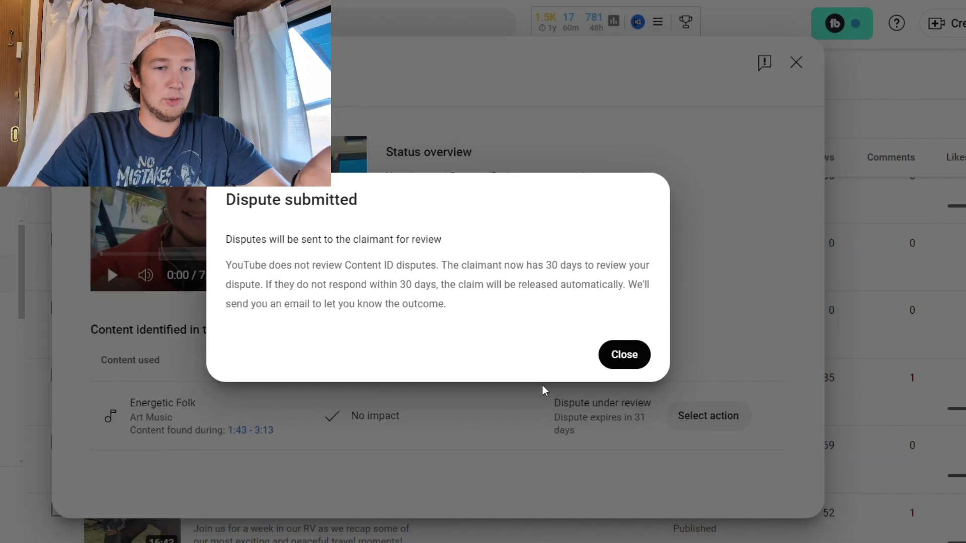
Step: Review the Dispute submitted confirmation, noting YouTube doesn't review disputes and the 30-day automatic release
left_click_drag(224, 200, 439, 222)
left_click(313, 258)
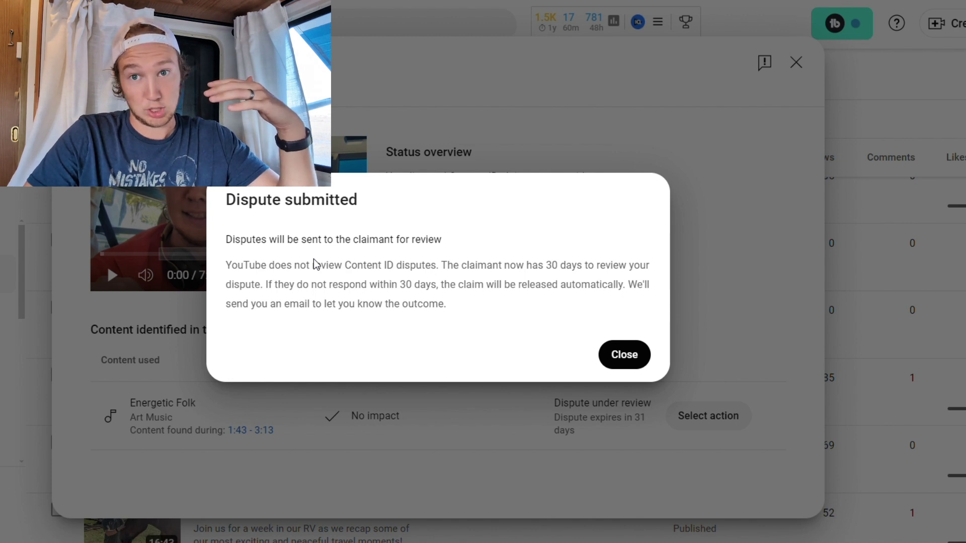
left_click_drag(226, 265, 518, 318)
left_click(495, 313)
left_click_drag(305, 293, 633, 299)
left_click(567, 297)
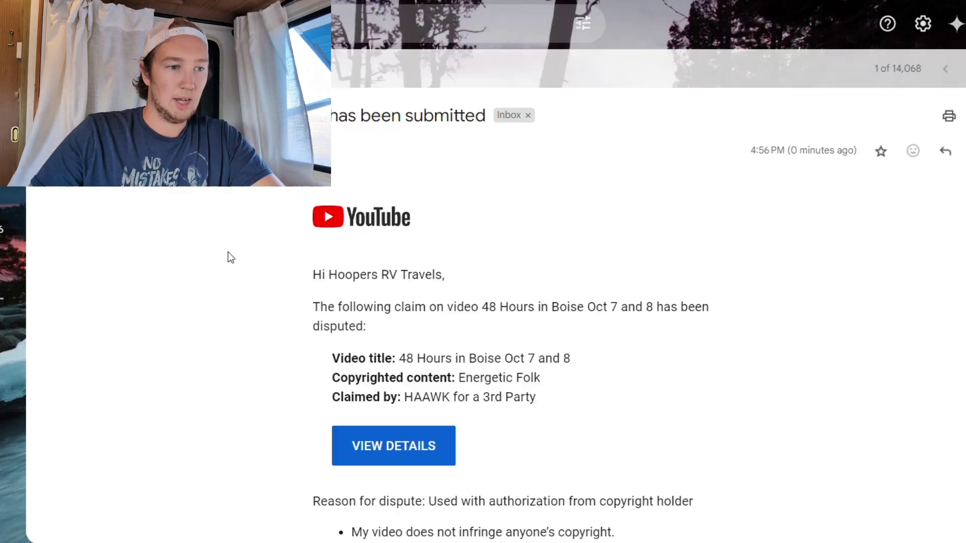
Step: Read the dispute confirmation email, noting the video title, copyrighted content and claimant
scroll(207, 262, "down", 2)
scroll(207, 262, "up", 1)
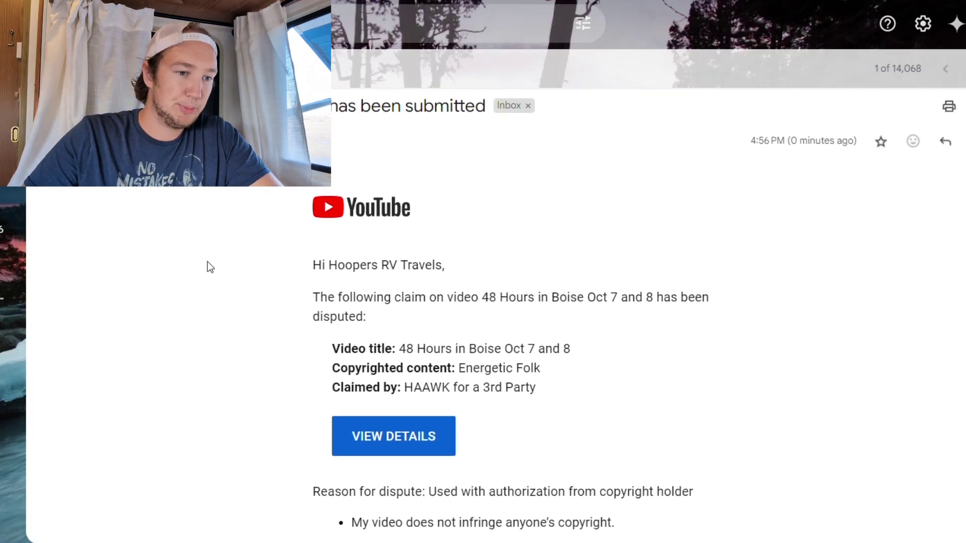
scroll(207, 262, "up", 1)
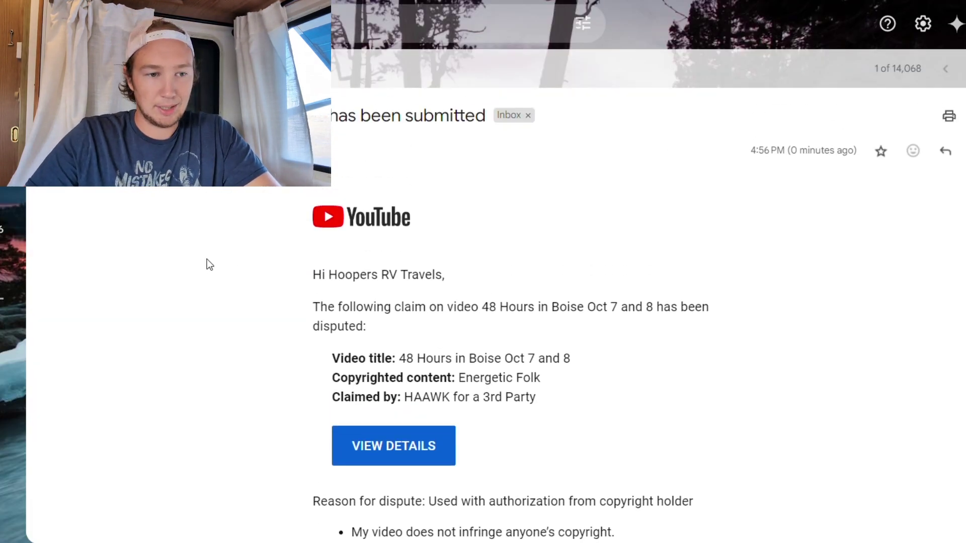
scroll(207, 261, "down", 2)
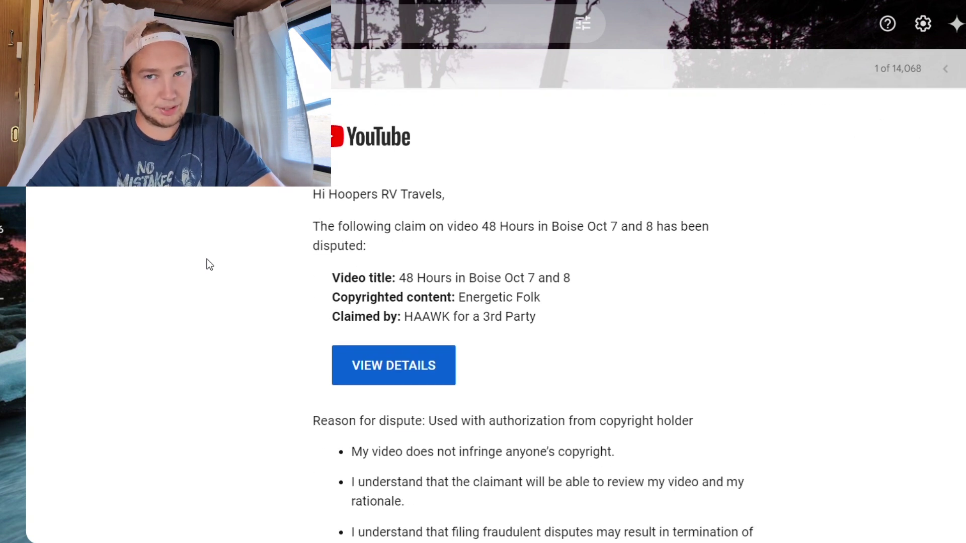
scroll(263, 289, "up", 2)
left_click_drag(332, 359, 602, 356)
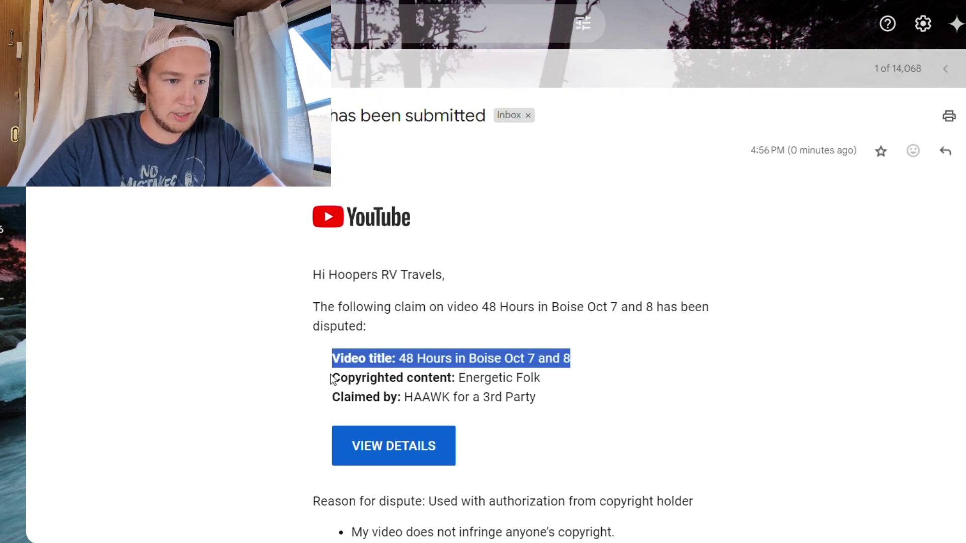
left_click_drag(331, 379, 650, 384)
left_click_drag(570, 390, 320, 391)
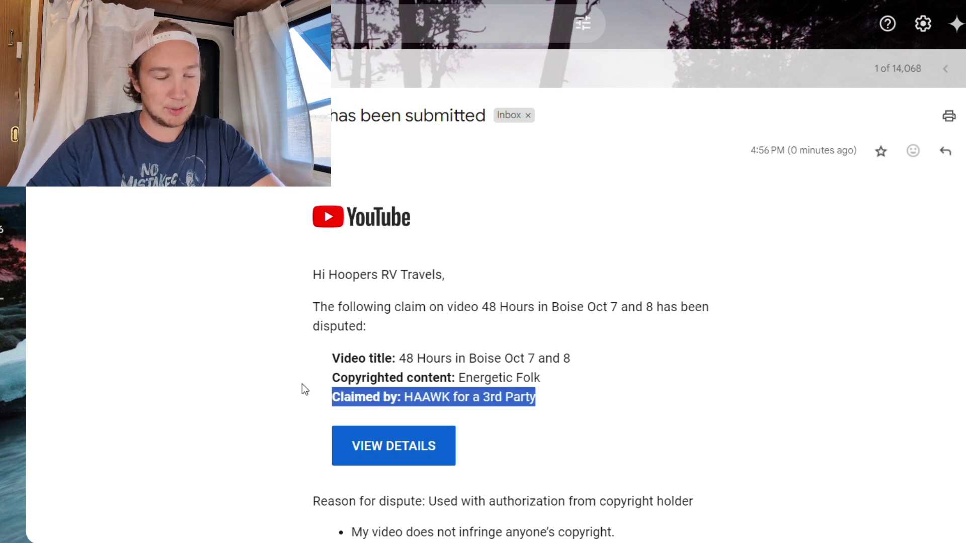
scroll(284, 390, "down", 3)
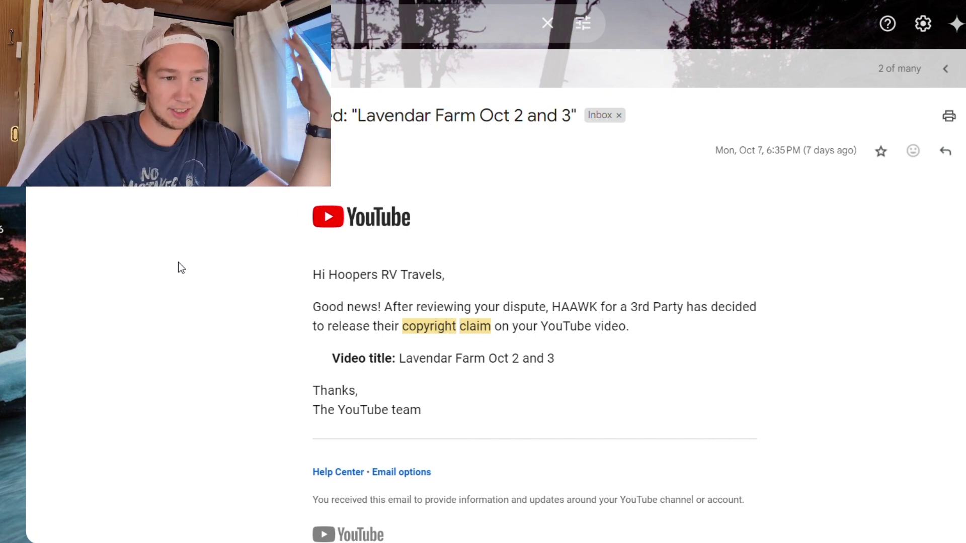
left_click_drag(281, 282, 549, 302)
left_click(368, 308)
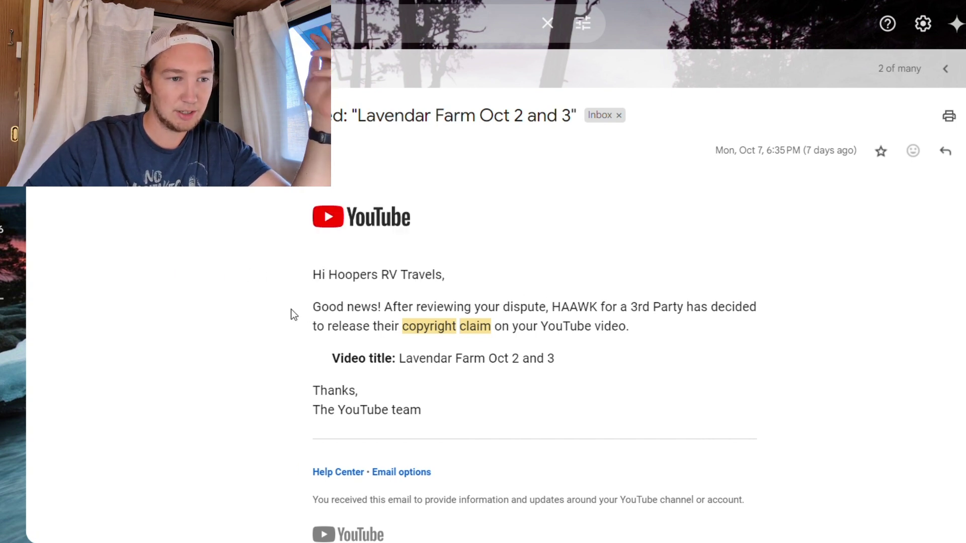
left_click_drag(304, 309, 693, 333)
left_click(693, 333)
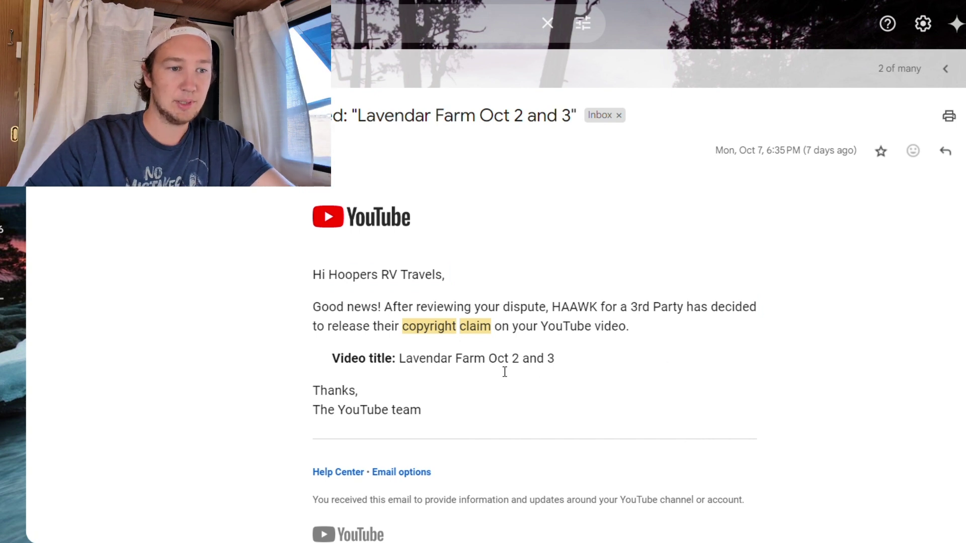
left_click_drag(434, 368, 479, 379)
left_click(479, 379)
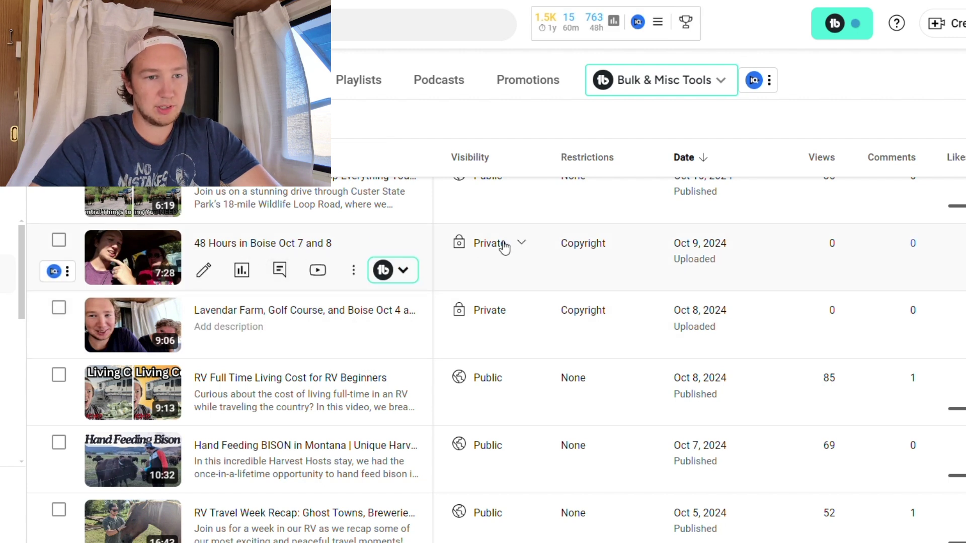
Step: Confirm the Boise video's Copyright restriction now shows In dispute
mouse_move(568, 245)
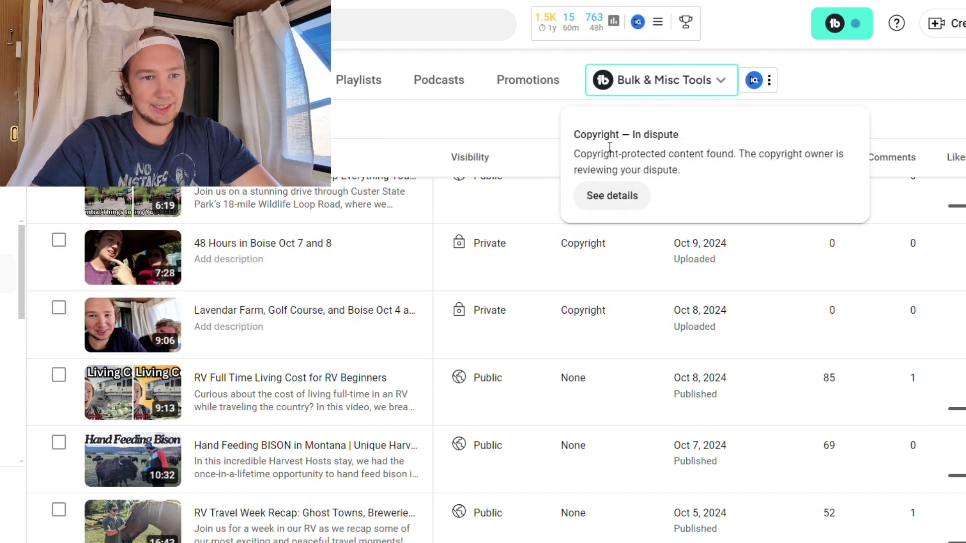
left_click_drag(574, 135, 692, 136)
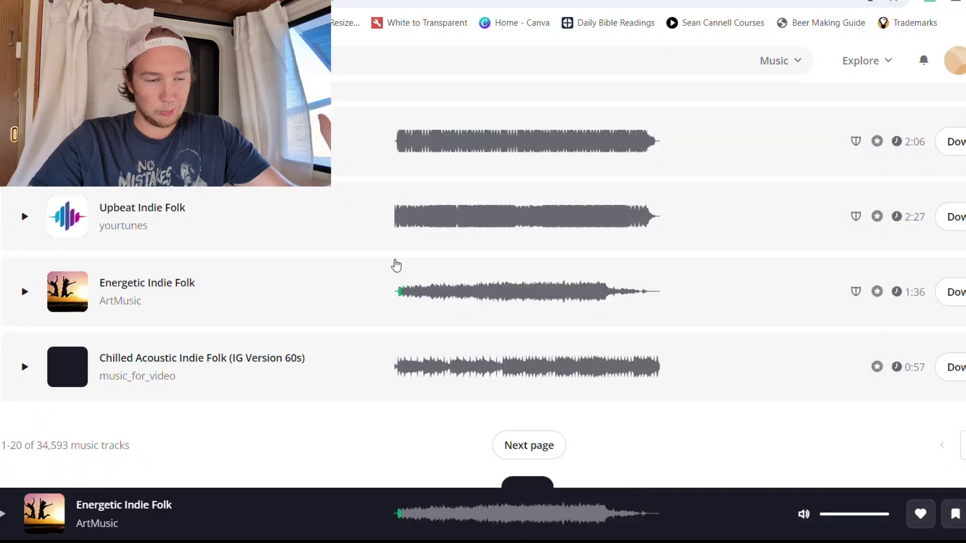
Step: Read and highlight the Content ID shield explanation on a Pixabay music track
scroll(400, 269, "up", 3)
scroll(401, 269, "up", 15)
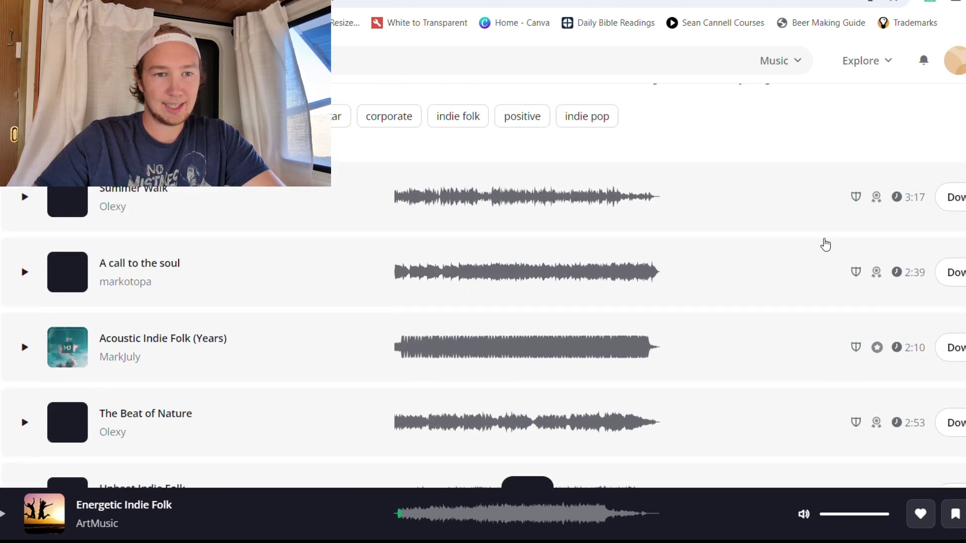
mouse_move(856, 203)
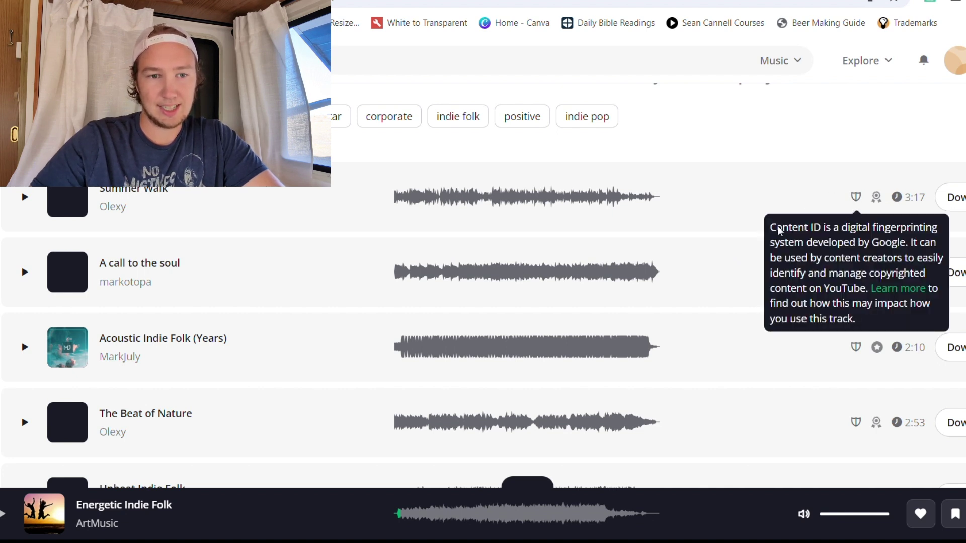
left_click_drag(777, 231, 900, 259)
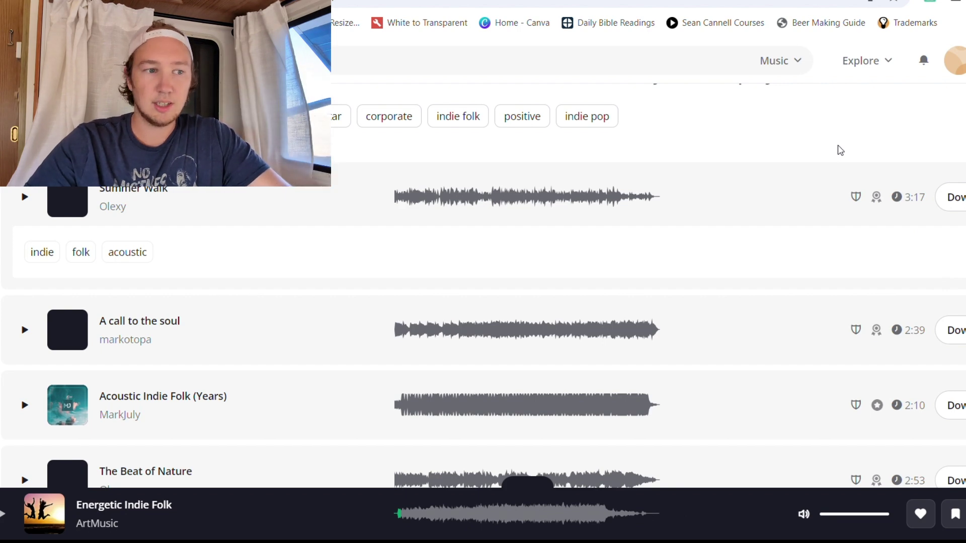
scroll(840, 150, "down", 8)
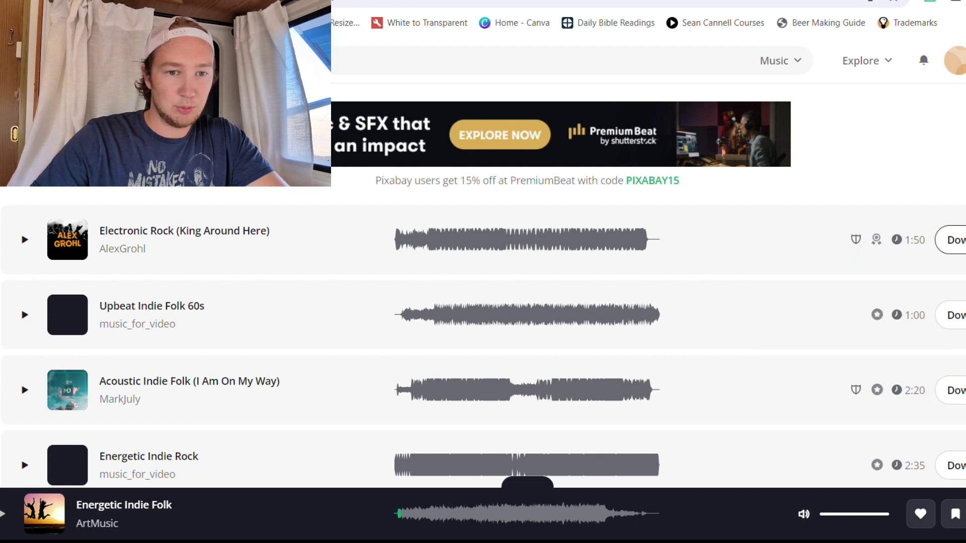
left_click(953, 240)
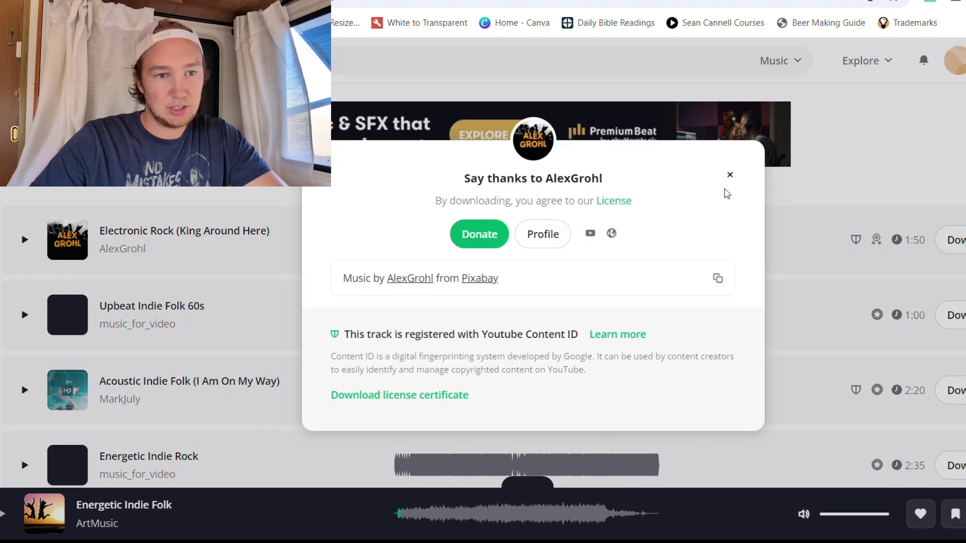
left_click(729, 176)
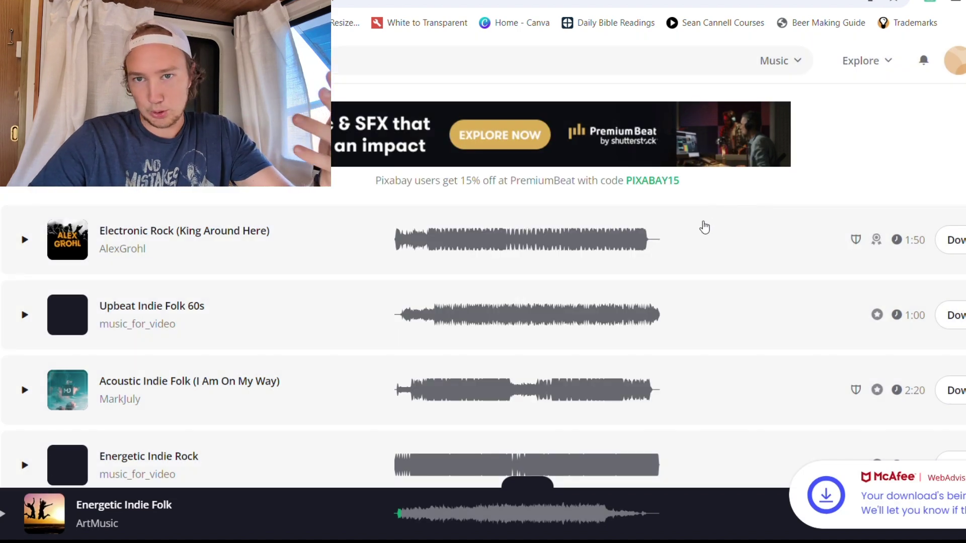
left_click(950, 315)
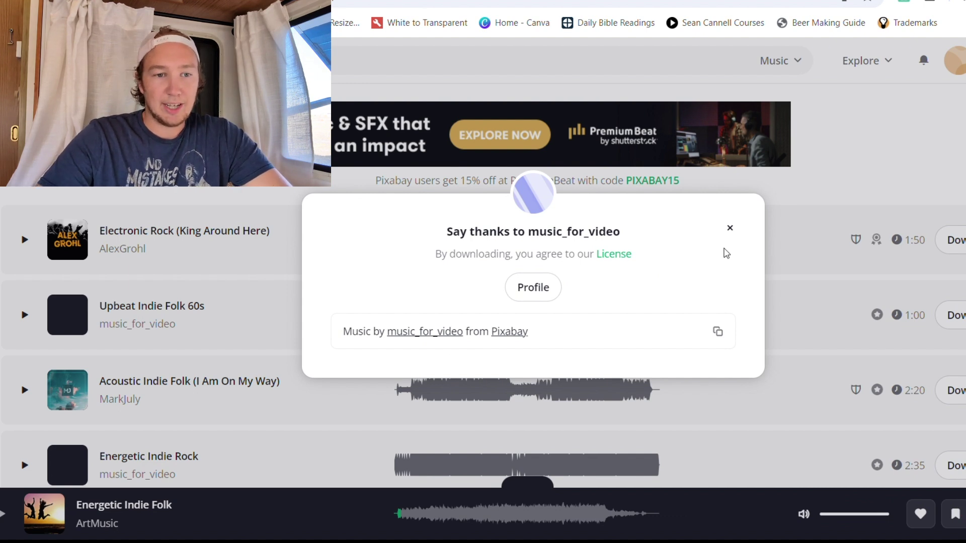
left_click(728, 230)
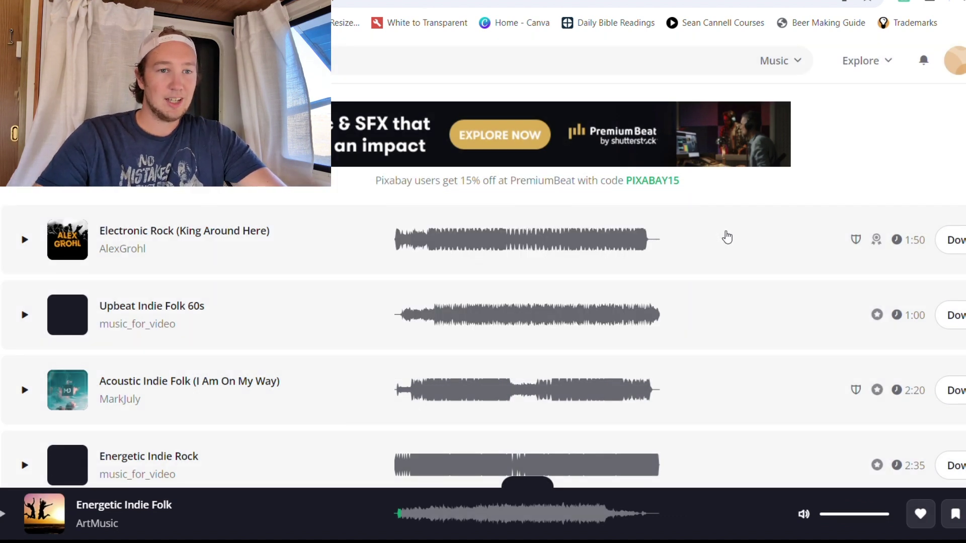